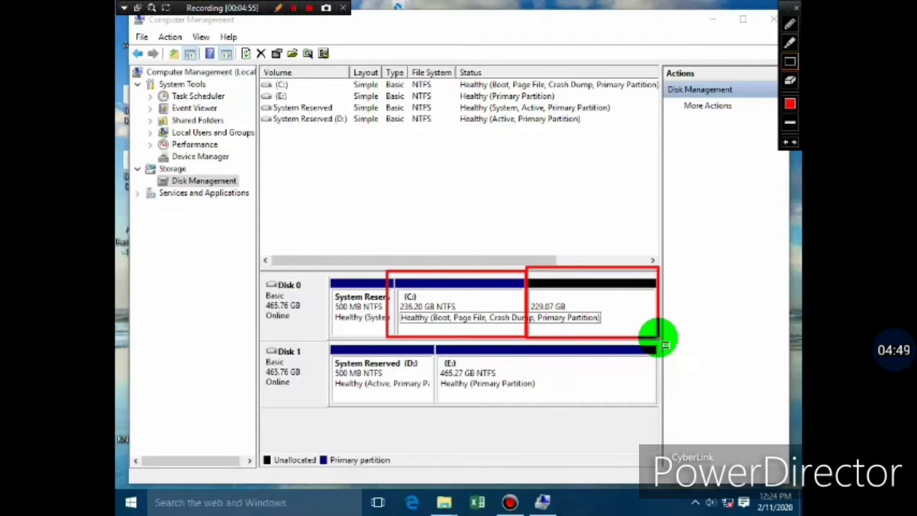
Step: Start the New Simple Volume Wizard on Disk 0's 229.07 GB unallocated space
left_click(280, 9)
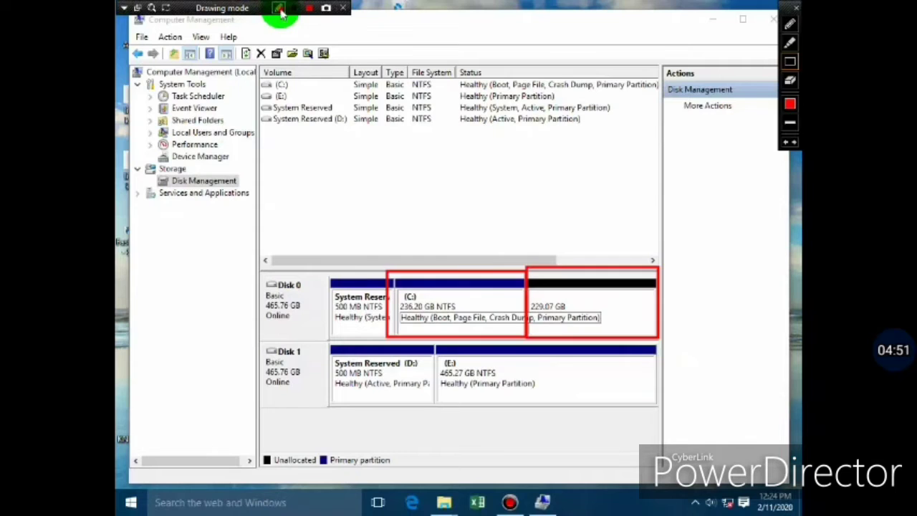
left_click(569, 311)
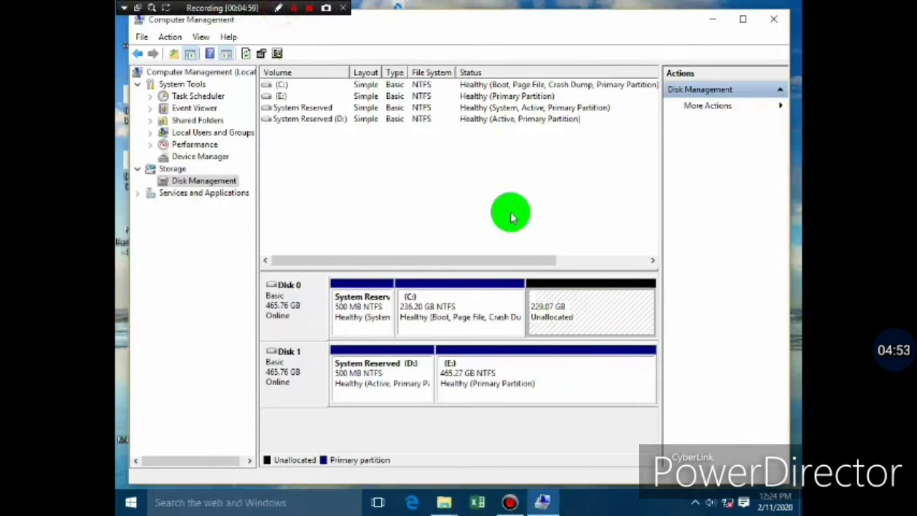
left_click(279, 8)
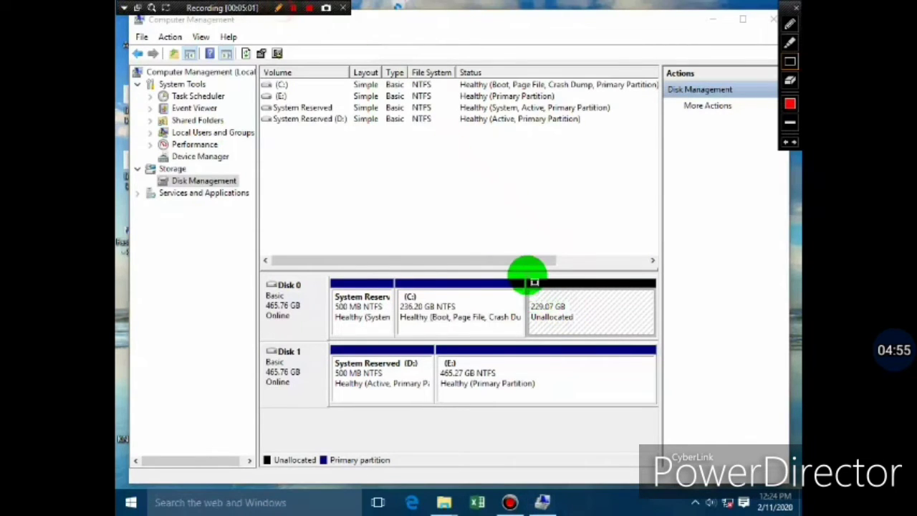
mouse_move(530, 277)
left_mouse_down()
mouse_move(651, 323)
mouse_move(659, 346)
left_mouse_up()
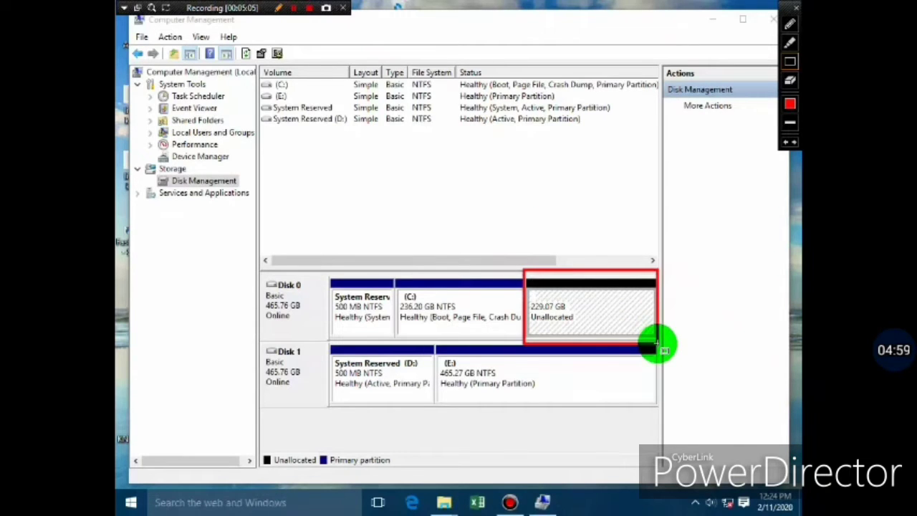
left_click(278, 8)
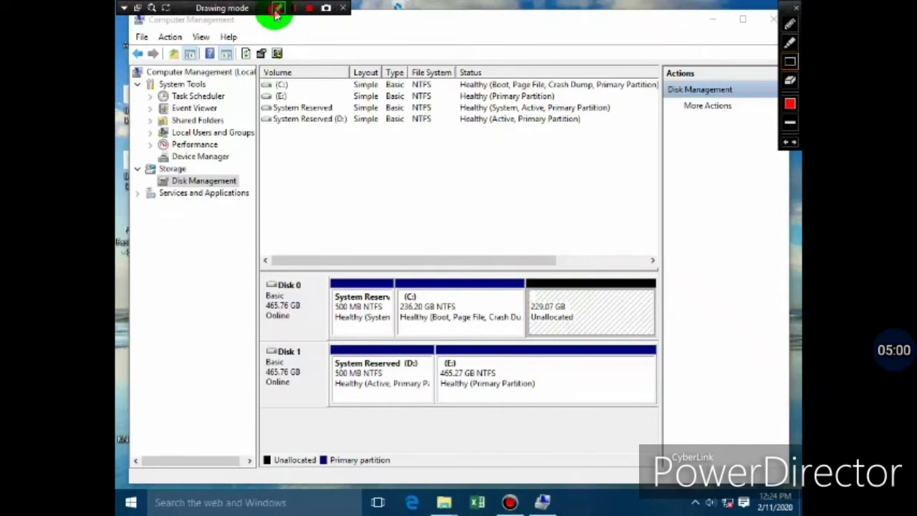
right_click(567, 305)
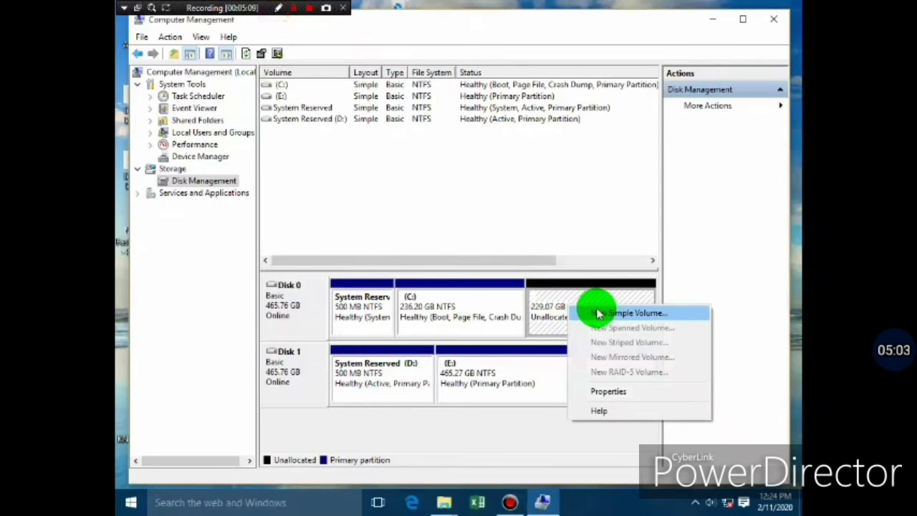
left_click(589, 313)
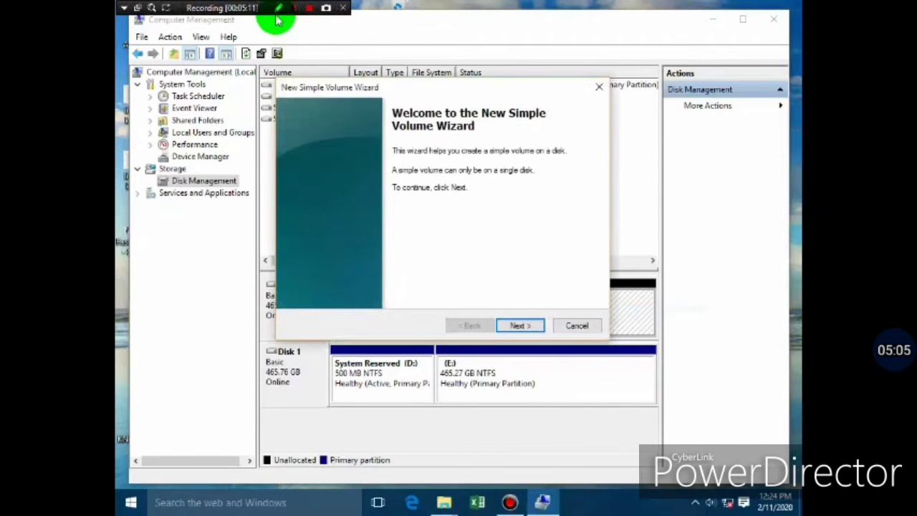
left_click(278, 8)
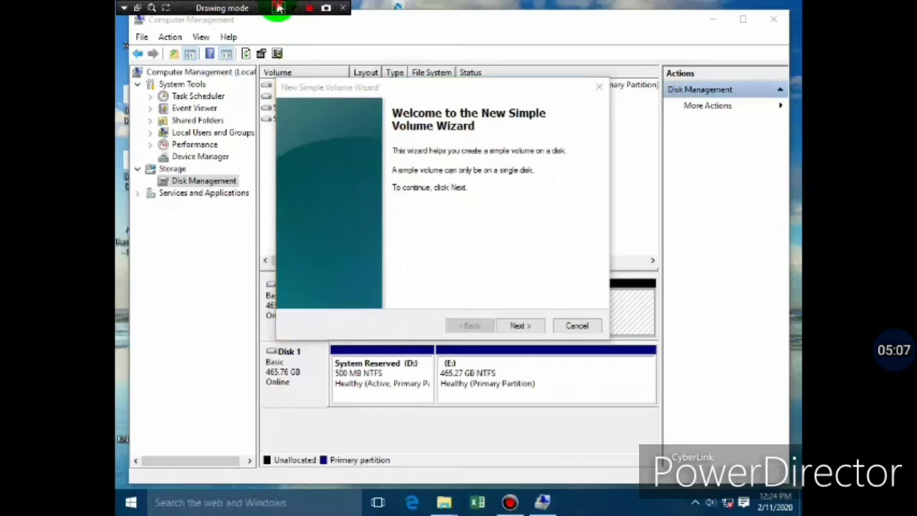
mouse_move(388, 96)
left_mouse_down()
mouse_move(542, 166)
mouse_move(551, 198)
mouse_move(566, 190)
mouse_move(568, 198)
left_mouse_up()
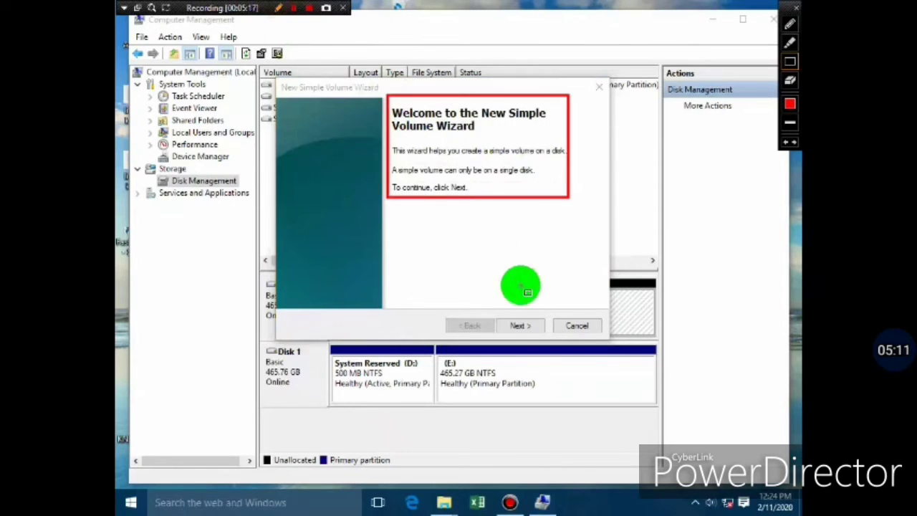
left_click_drag(493, 309, 549, 337)
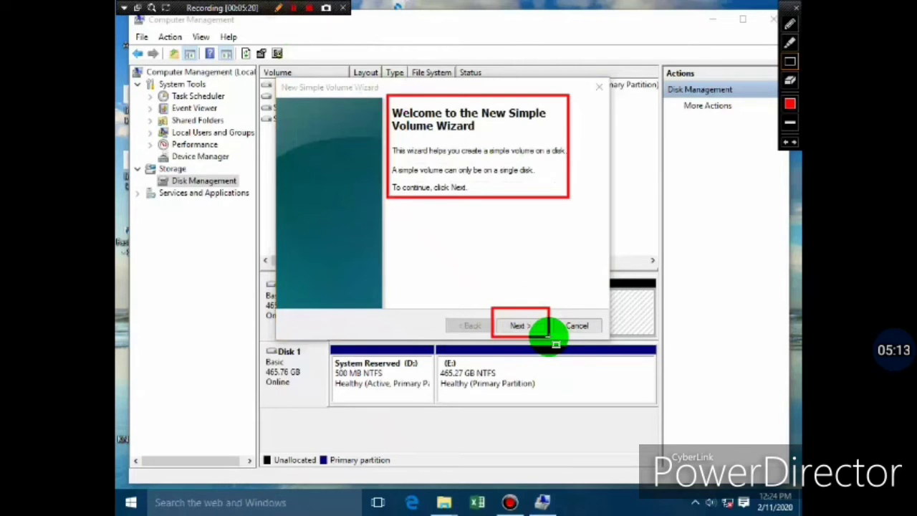
left_click(278, 8)
Step: Pass the welcome page and keep the volume size at the 234567 MB maximum
left_click(515, 330)
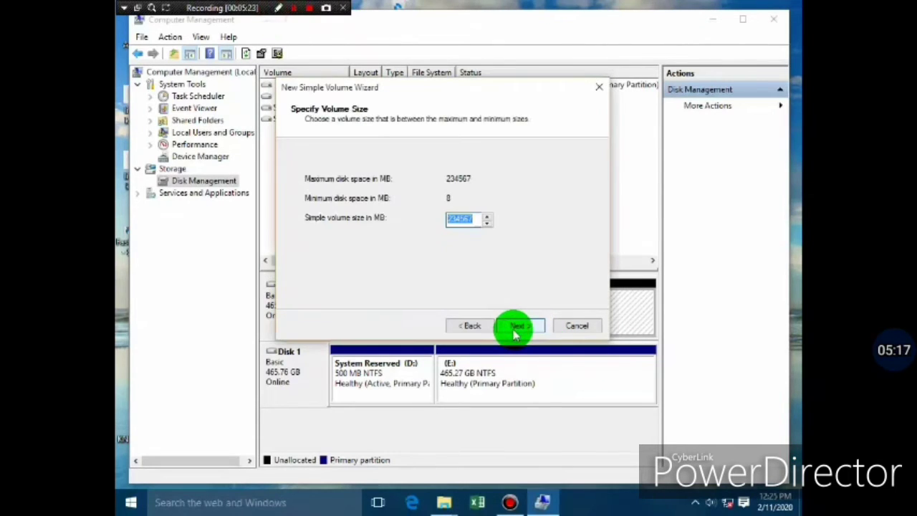
left_click(278, 8)
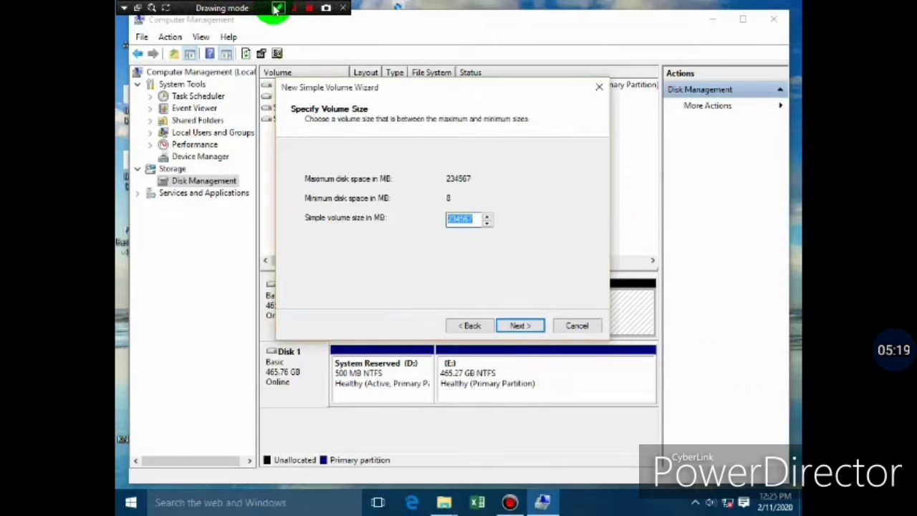
left_click_drag(437, 199, 502, 238)
mouse_move(414, 161)
left_mouse_down()
mouse_move(492, 180)
mouse_move(497, 193)
left_mouse_up()
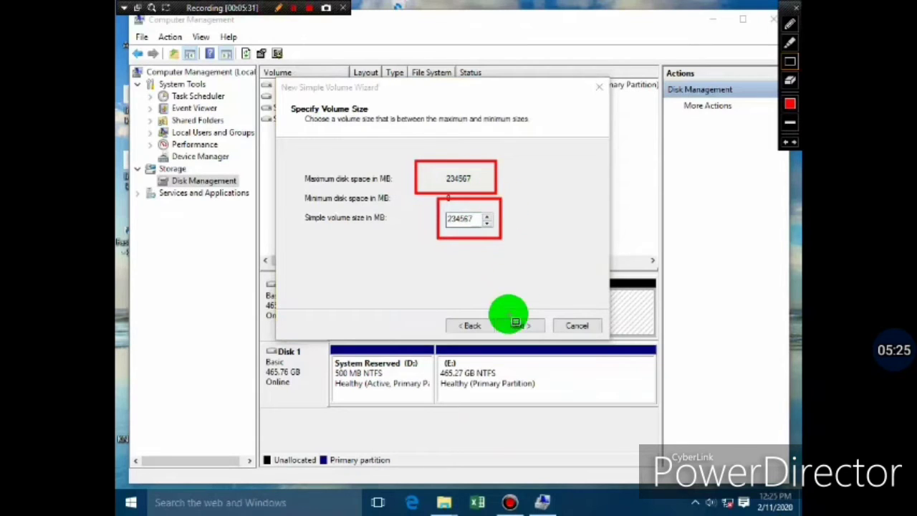
mouse_move(506, 315)
left_mouse_down()
mouse_move(528, 317)
mouse_move(549, 352)
mouse_move(554, 340)
left_mouse_up()
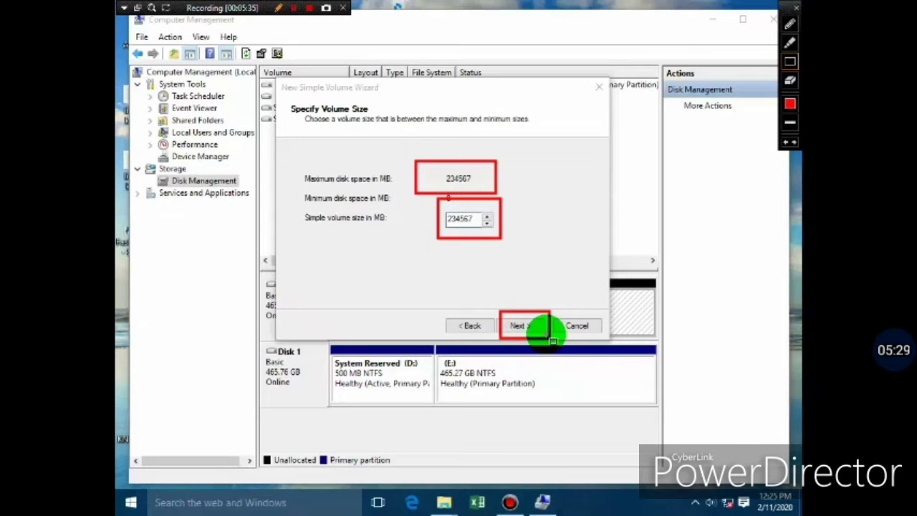
left_click(279, 8)
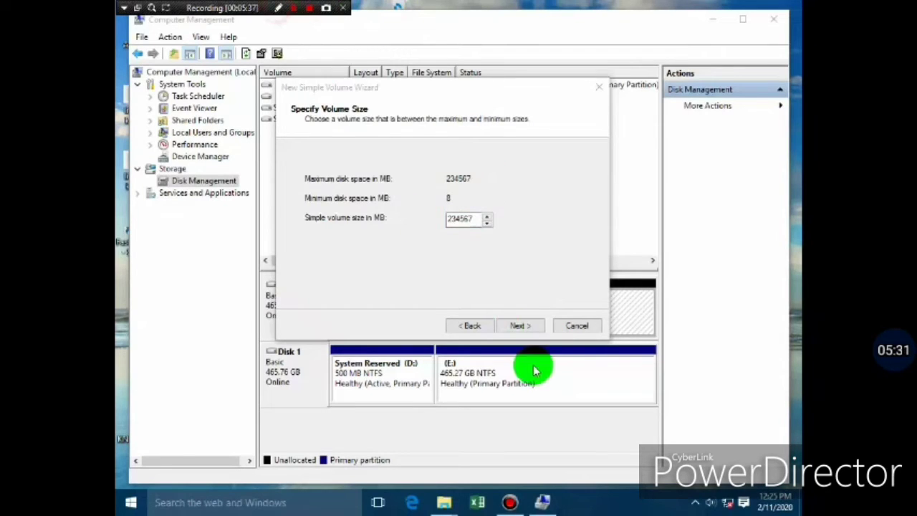
left_click(516, 326)
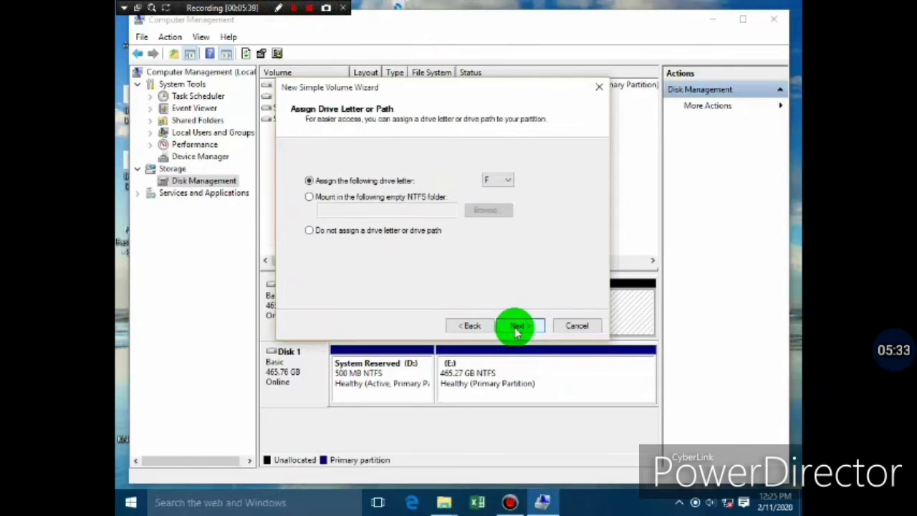
Step: Keep F as the new volume's drive letter from the drive letter list
left_click(279, 8)
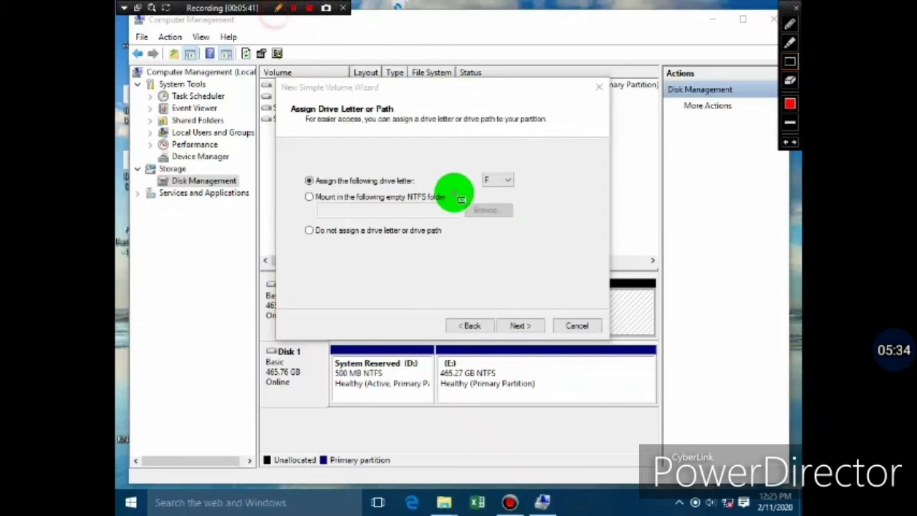
mouse_move(463, 158)
left_mouse_down()
mouse_move(557, 207)
mouse_move(555, 194)
left_mouse_up()
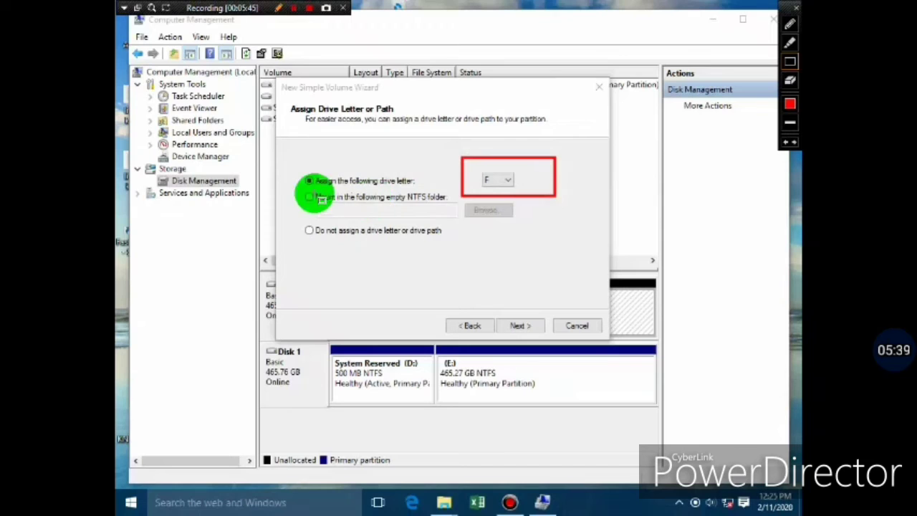
mouse_move(296, 184)
left_mouse_down()
mouse_move(444, 225)
mouse_move(467, 217)
mouse_move(448, 212)
left_mouse_up()
mouse_move(293, 218)
left_mouse_down()
mouse_move(426, 254)
mouse_move(448, 250)
left_mouse_up()
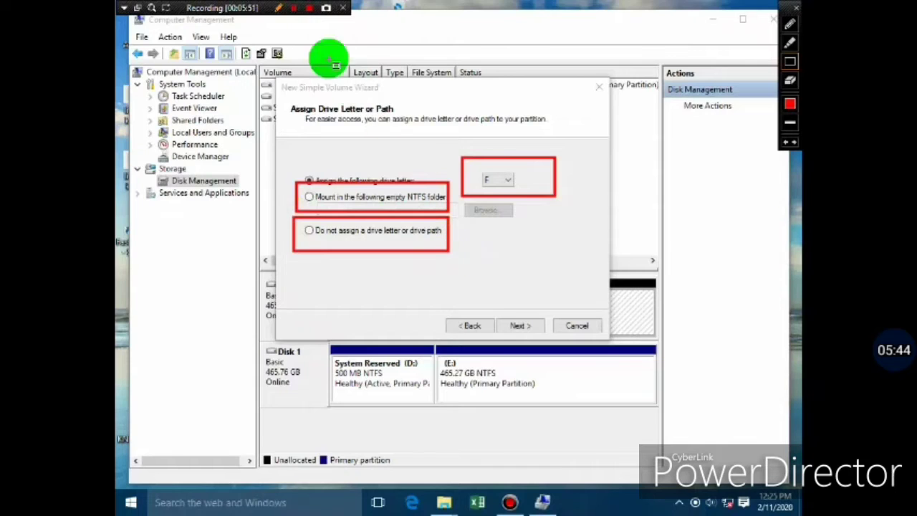
left_click(278, 8)
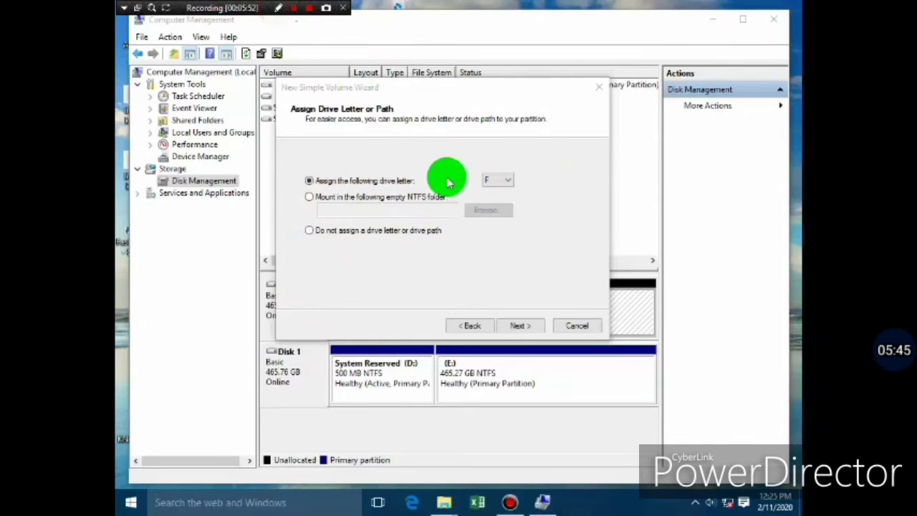
left_click(510, 182)
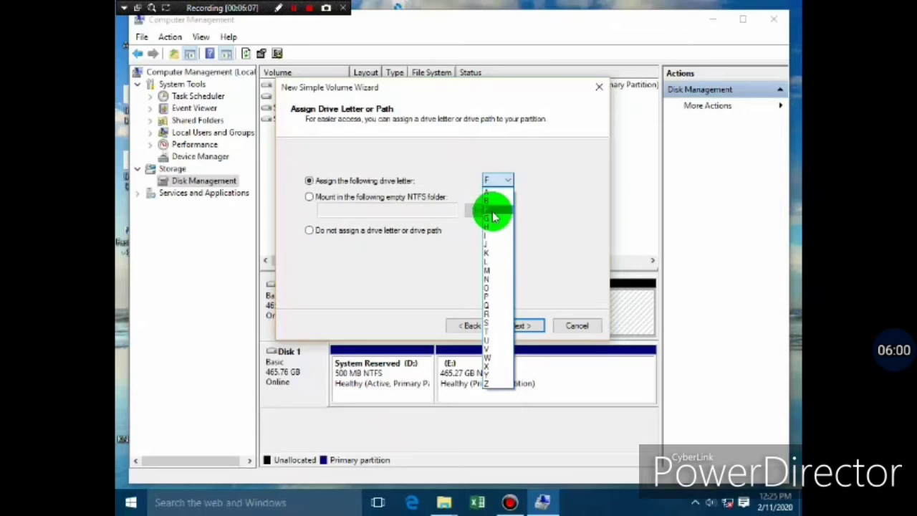
left_click(493, 215)
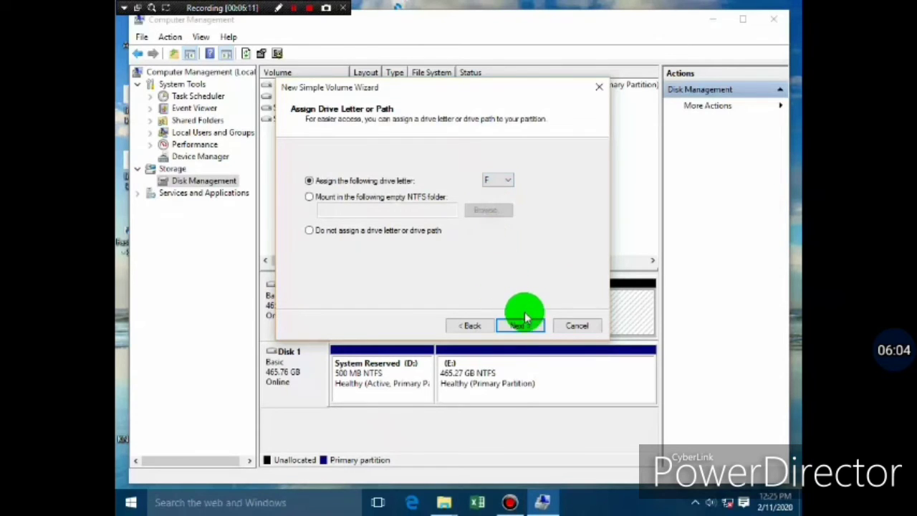
Step: Move the wizard aside to review the disk map, then accept drive letter F
left_click_drag(510, 92, 660, 50)
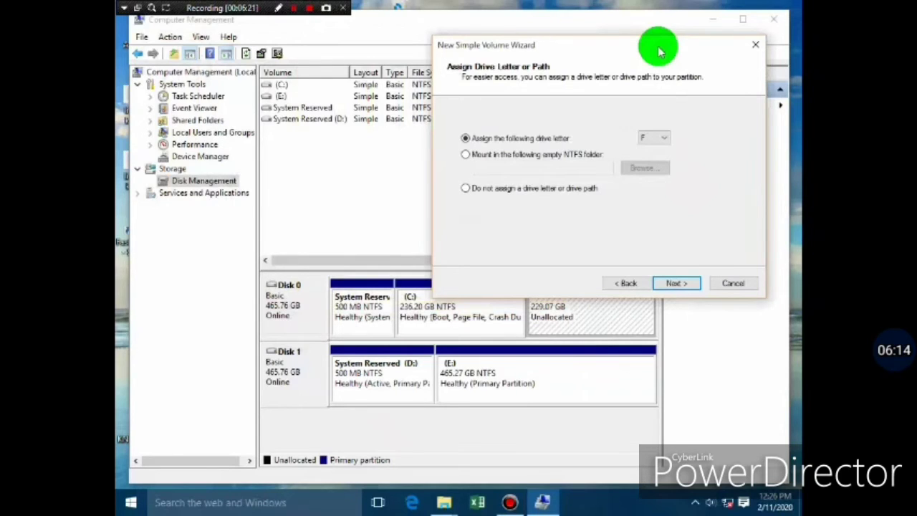
left_click(278, 7)
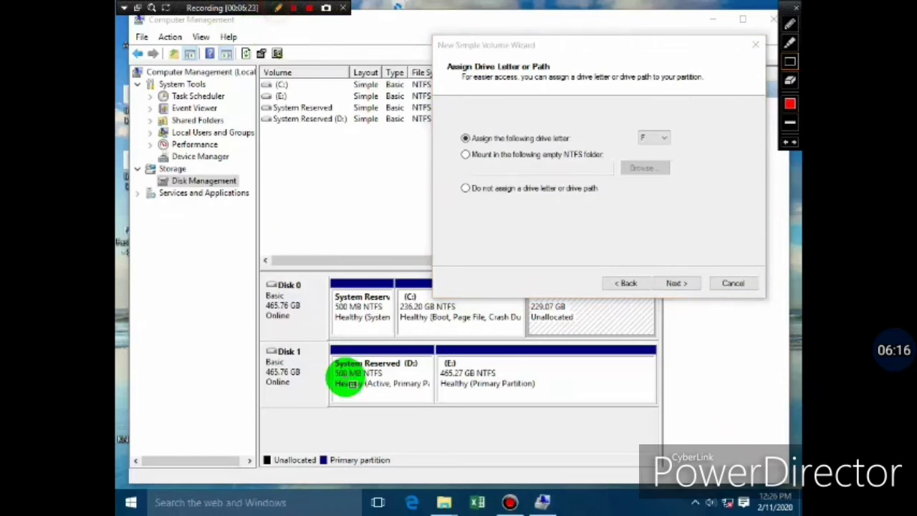
mouse_move(332, 345)
left_mouse_down()
mouse_move(435, 389)
mouse_move(432, 401)
left_mouse_up()
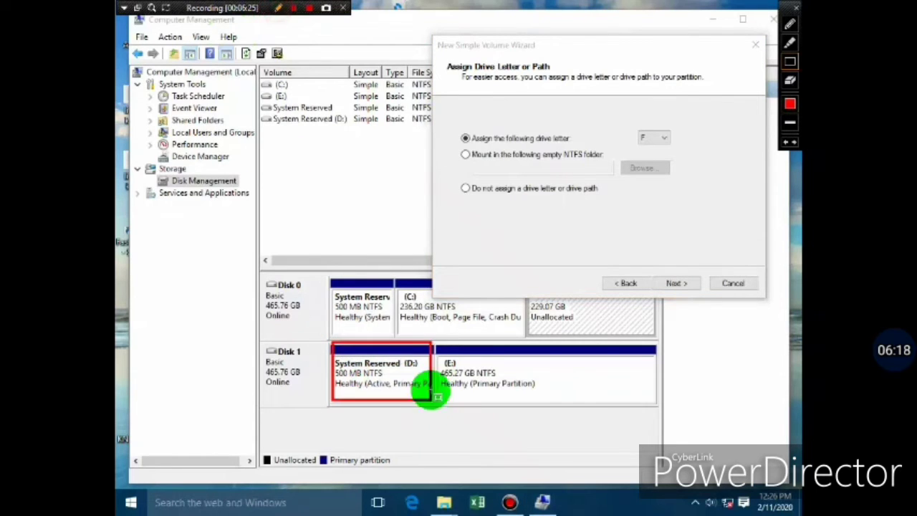
mouse_move(440, 343)
left_mouse_down()
mouse_move(549, 363)
mouse_move(570, 405)
left_mouse_up()
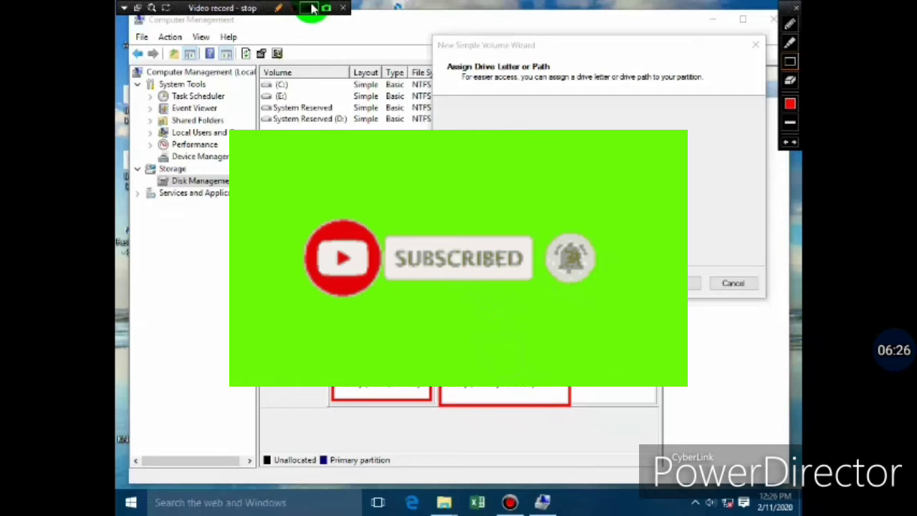
left_click(279, 8)
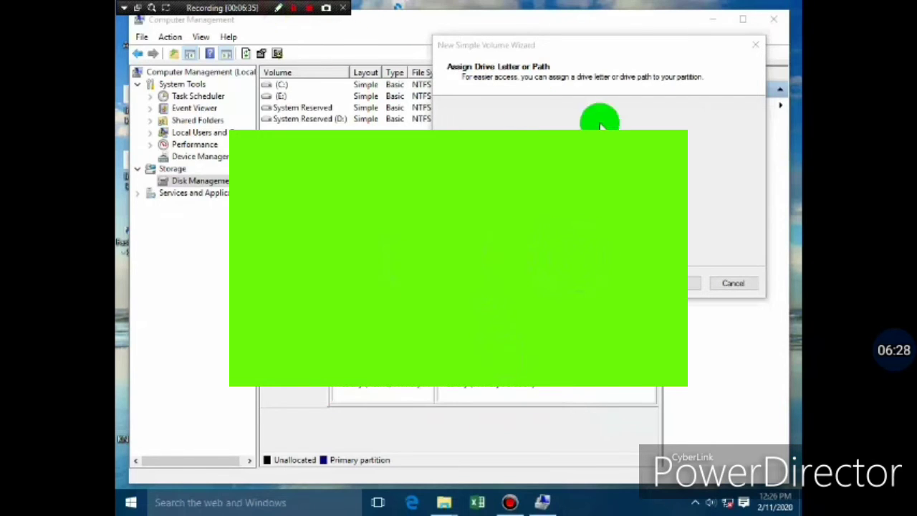
left_click(278, 8)
left_click_drag(629, 117, 696, 149)
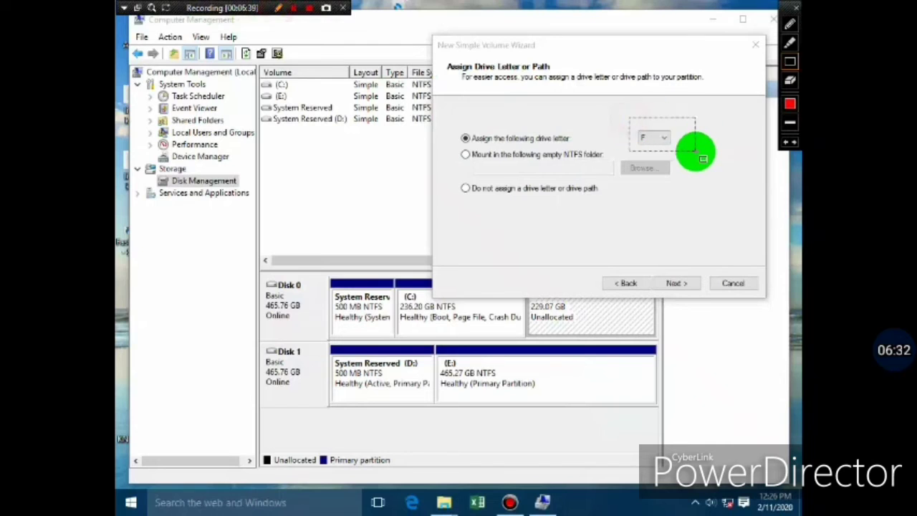
left_click(280, 9)
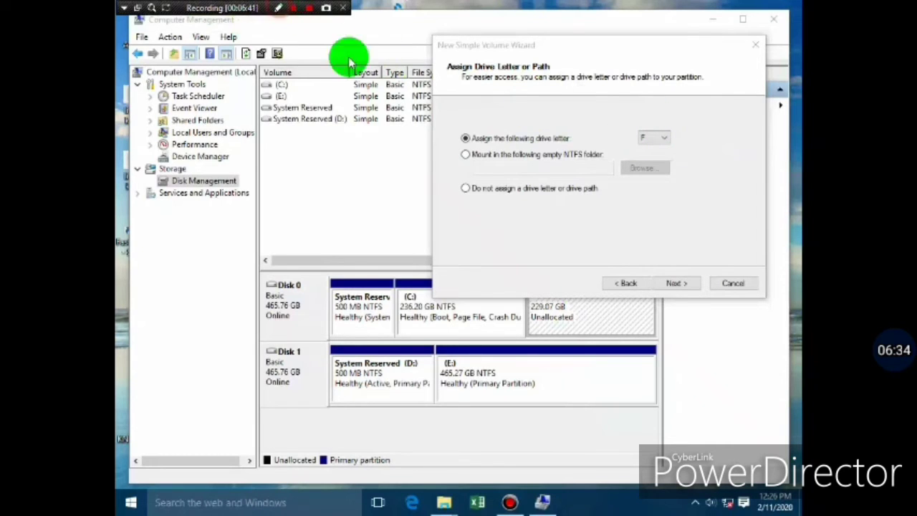
left_click(672, 284)
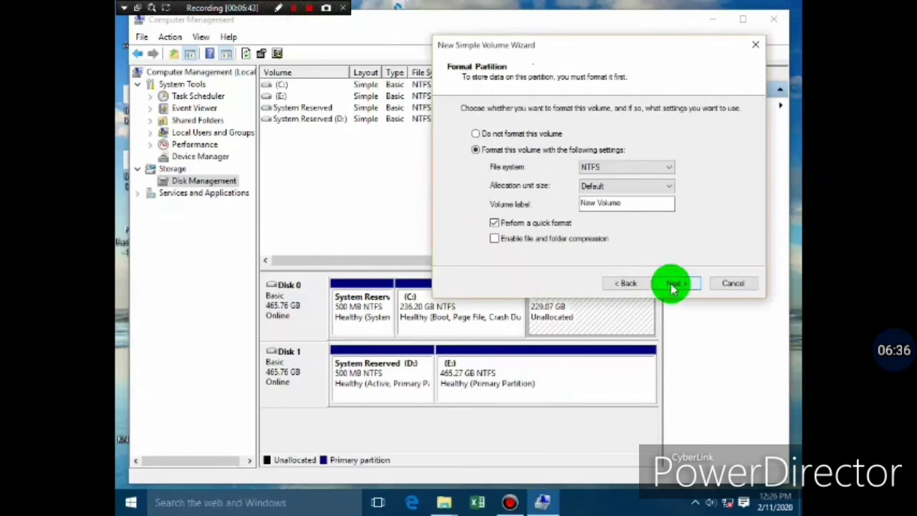
Step: Choose 'Format this volume with the following settings' instead of leaving it unformatted
left_click(476, 133)
left_click(476, 151)
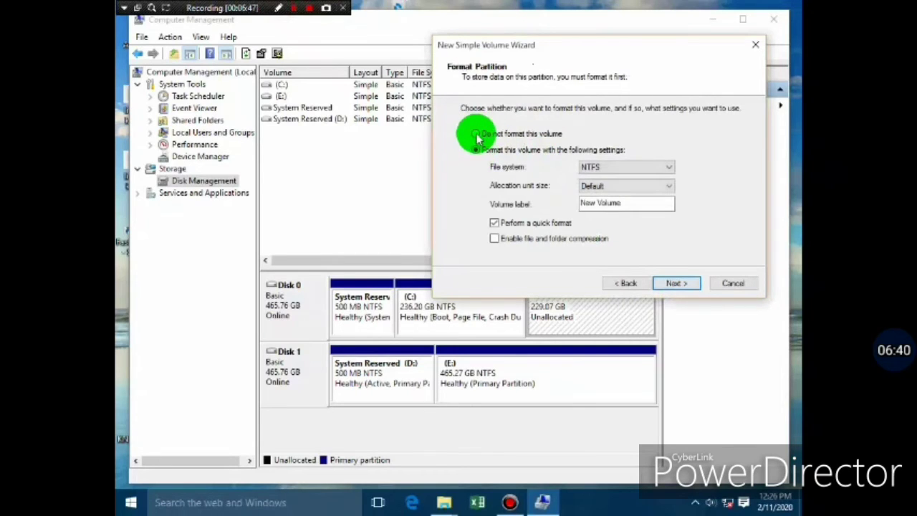
left_click(476, 134)
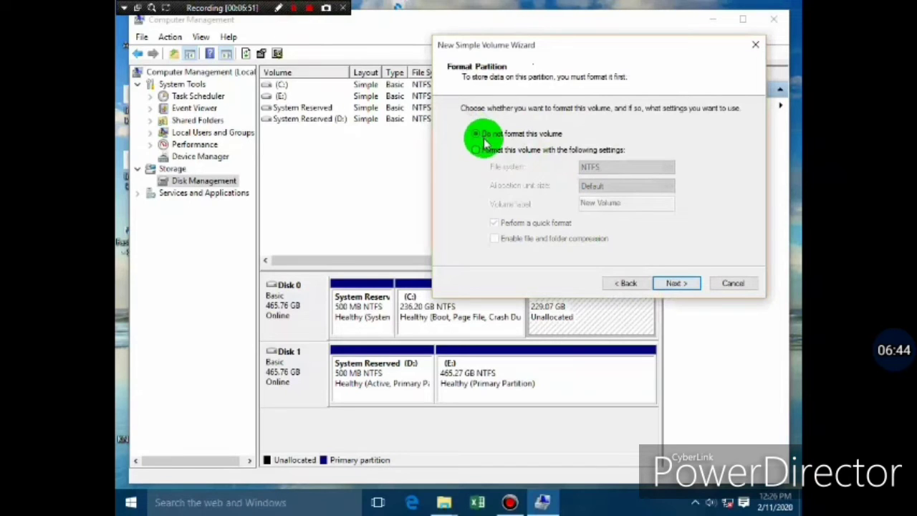
left_click(477, 150)
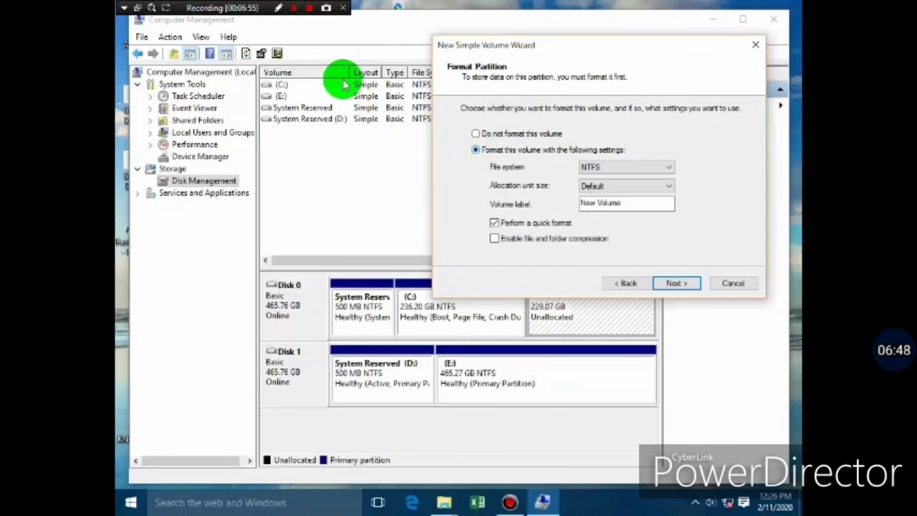
left_click(279, 7)
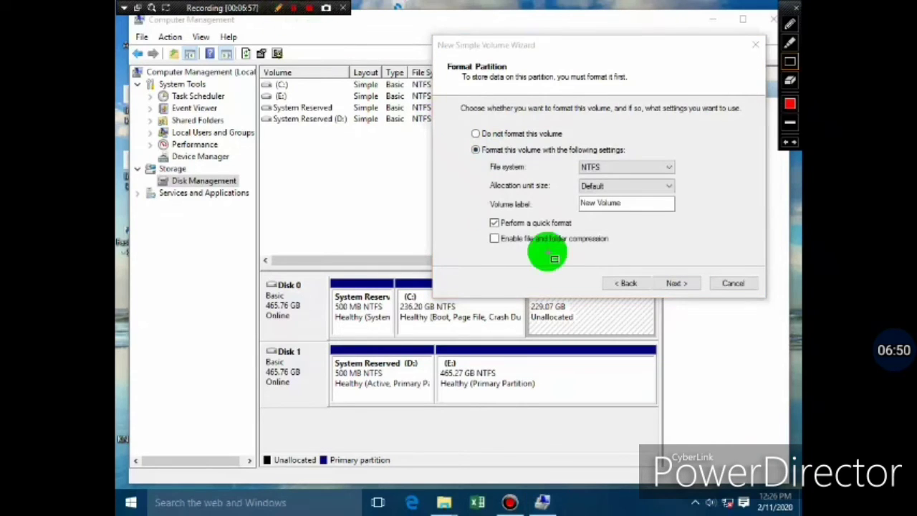
mouse_move(463, 143)
left_mouse_down()
mouse_move(647, 164)
mouse_move(644, 158)
left_mouse_up()
mouse_move(571, 164)
left_mouse_down()
mouse_move(661, 180)
mouse_move(696, 228)
left_mouse_up()
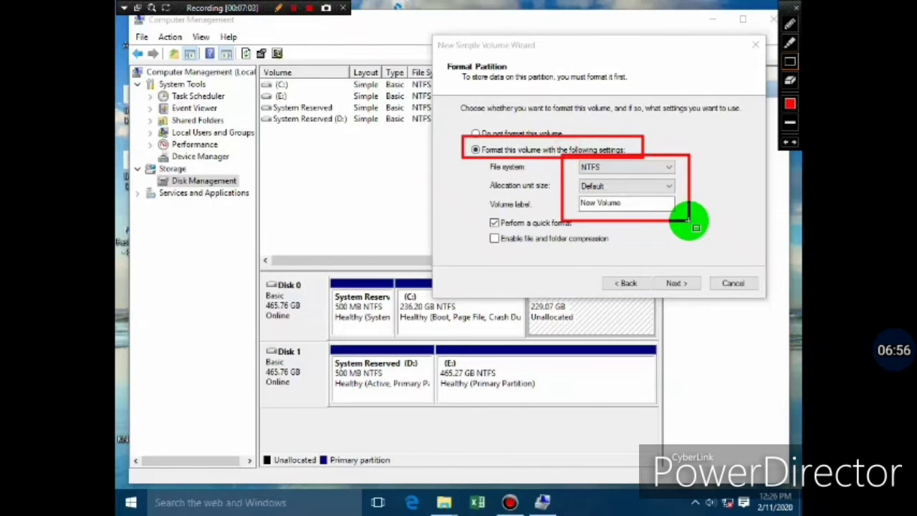
left_click(280, 8)
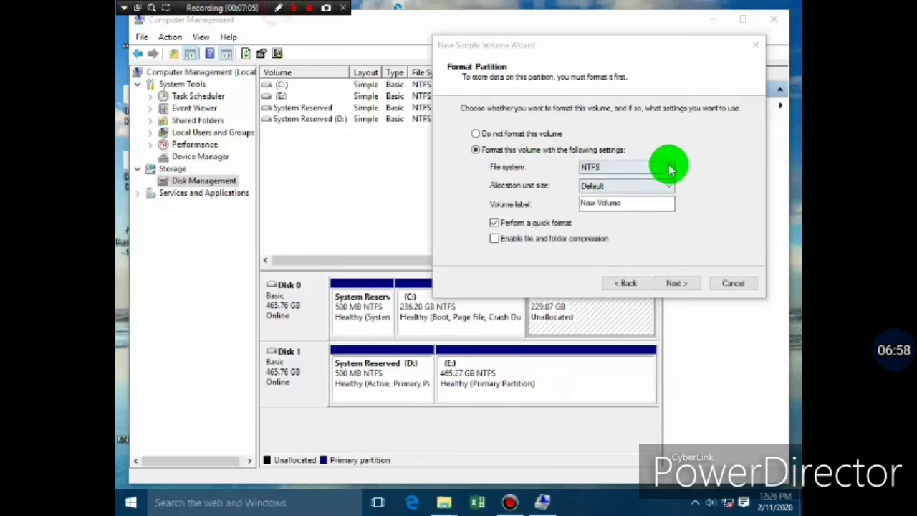
Step: Confirm NTFS as the file system and advance to the summary page
left_click(670, 171)
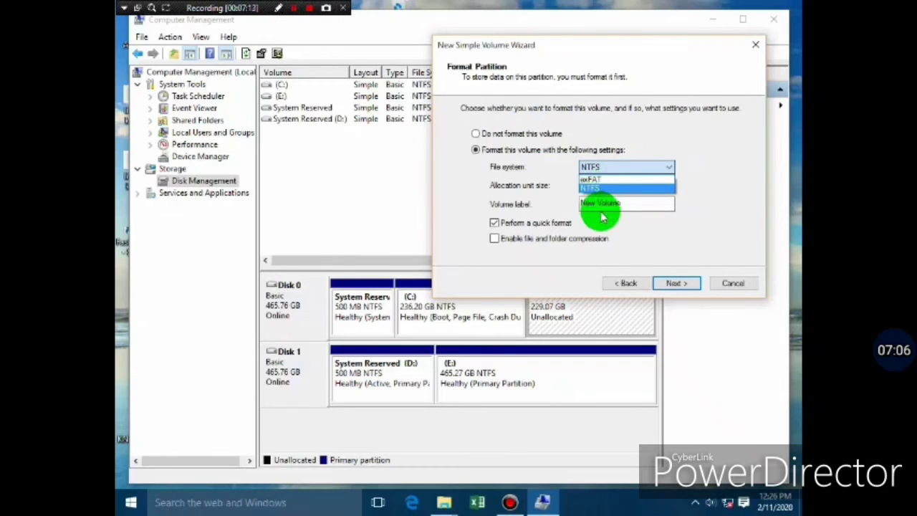
left_click(604, 189)
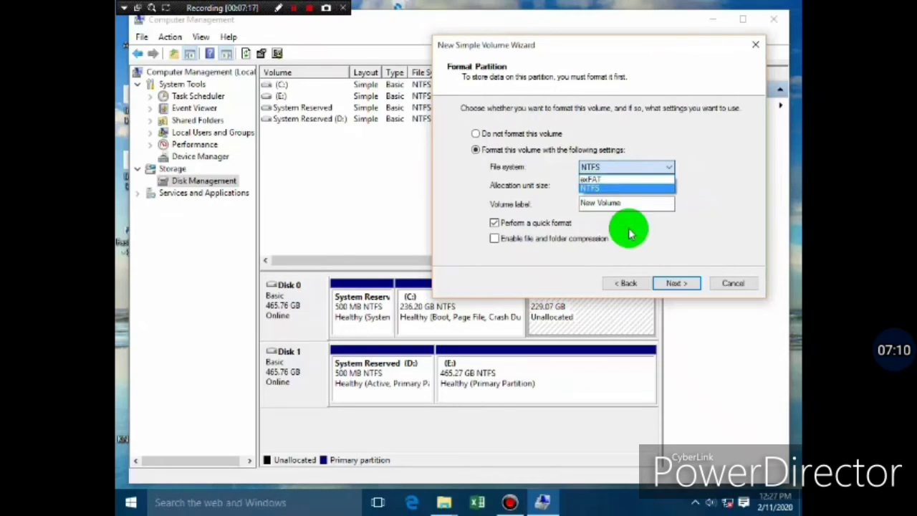
left_click(673, 285)
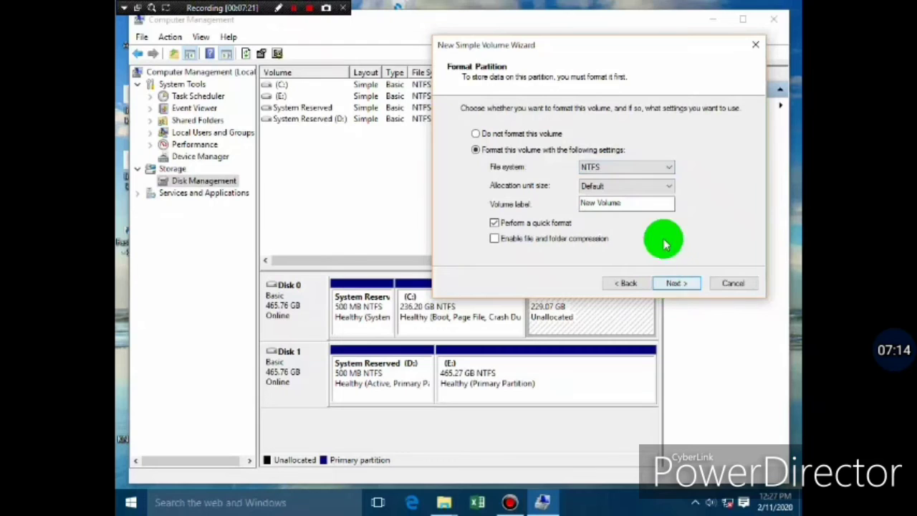
left_click(667, 168)
left_click(670, 171)
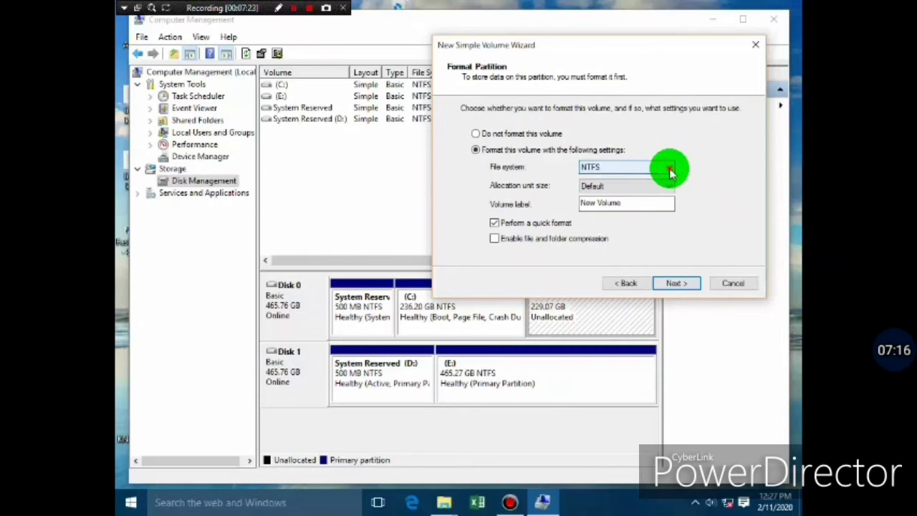
left_click(670, 171)
left_click(659, 188)
left_click(675, 284)
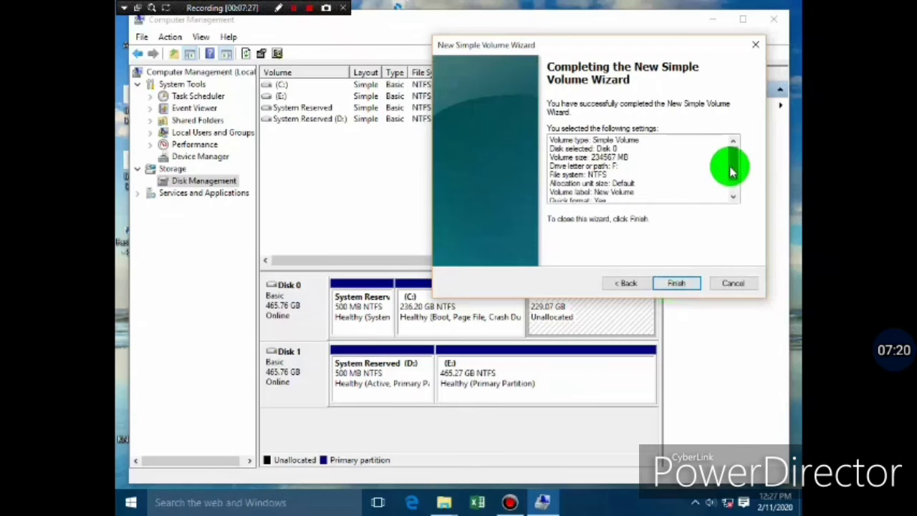
Step: Review the summary (Disk 0, 234567 MB, drive F, NTFS, New Volume) and finish the wizard
mouse_move(733, 169)
left_mouse_down()
mouse_move(736, 185)
mouse_move(731, 157)
left_mouse_up()
left_click(277, 9)
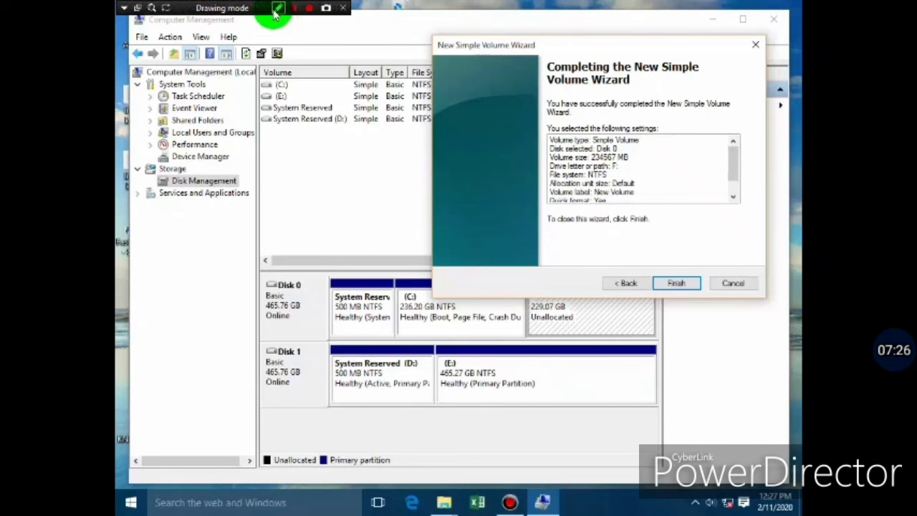
left_click_drag(577, 151, 641, 164)
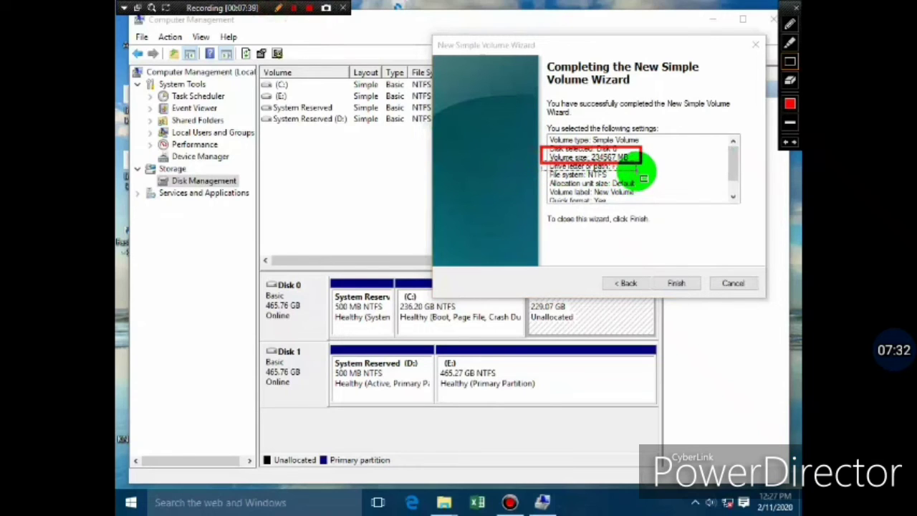
left_click_drag(639, 169, 539, 165)
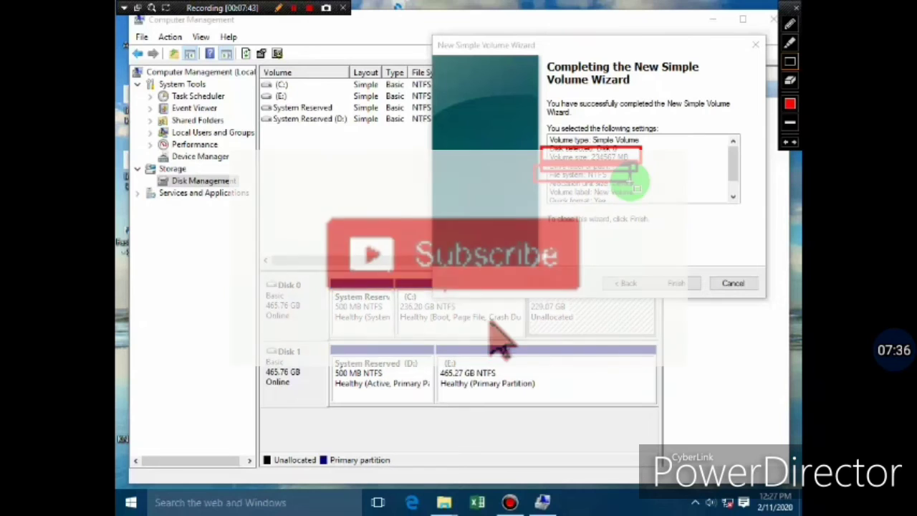
left_click(278, 7)
left_click(733, 197)
left_click(733, 197)
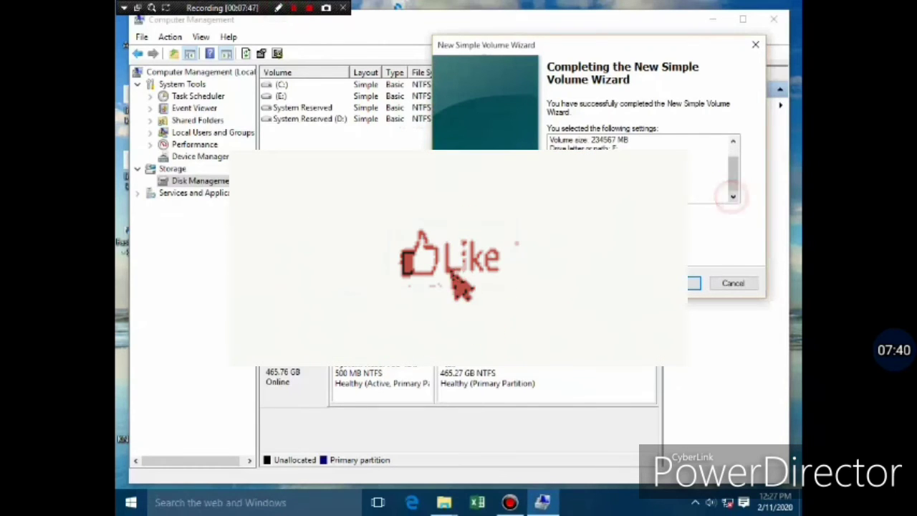
left_click(673, 283)
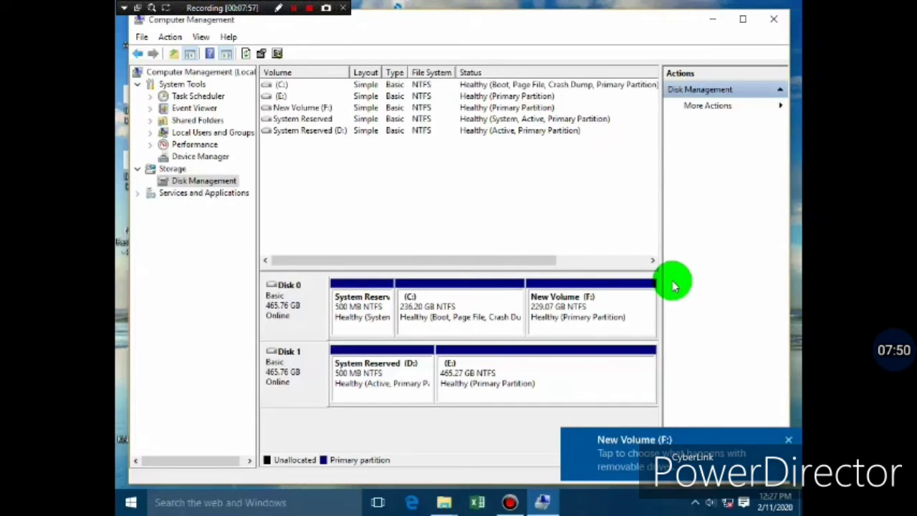
left_click(279, 8)
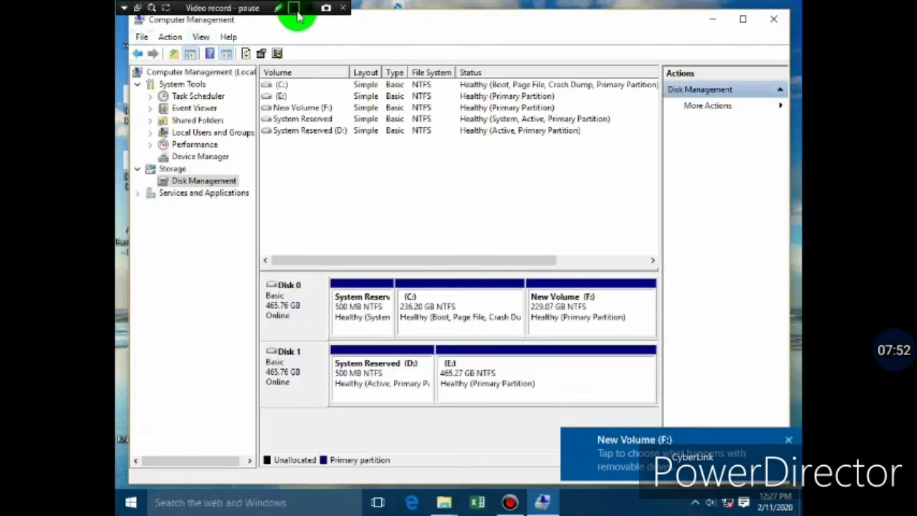
left_click(256, 93)
left_click_drag(314, 117, 308, 93)
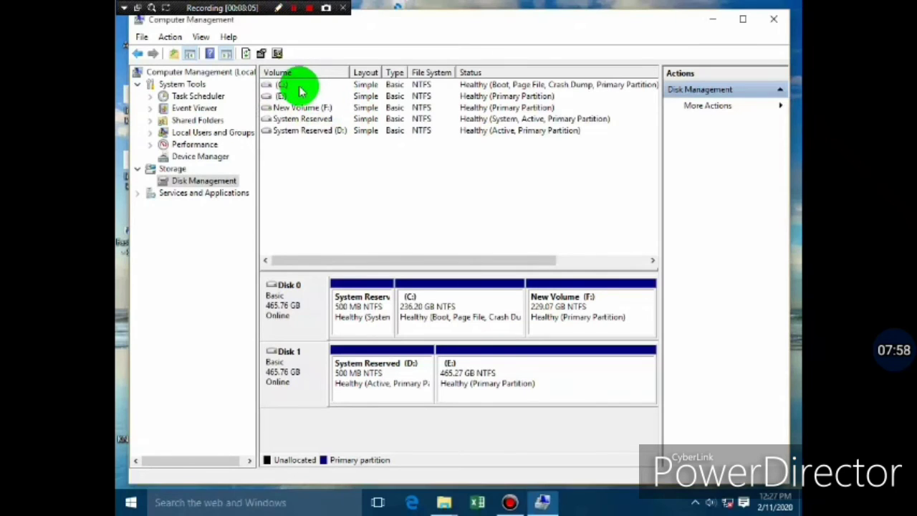
left_click(279, 7)
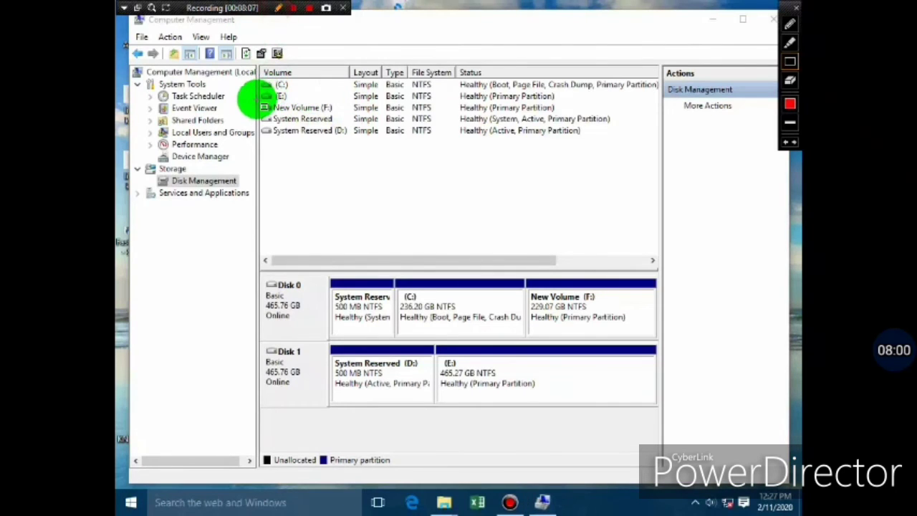
mouse_move(279, 109)
left_mouse_down()
mouse_move(400, 123)
mouse_move(573, 120)
left_mouse_up()
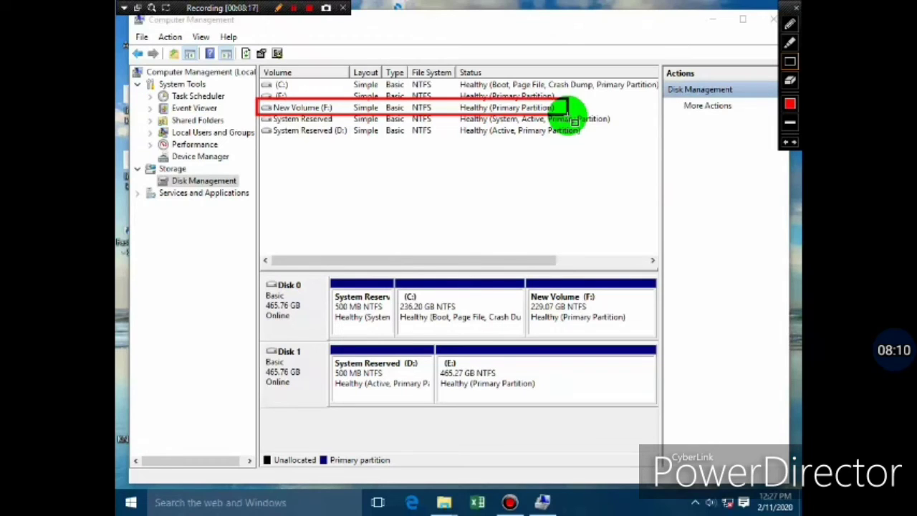
left_click(278, 10)
Step: Close Computer Management and run Command Prompt as administrator from a cmd search
left_click(771, 19)
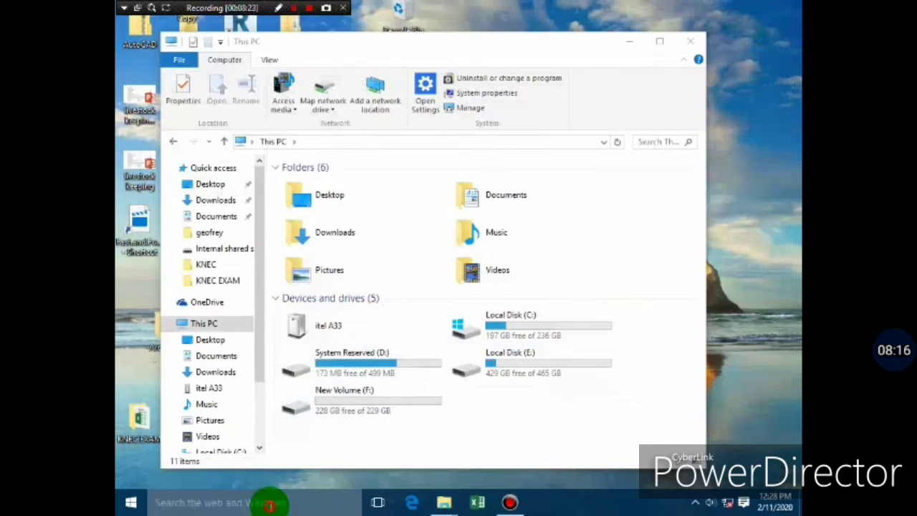
left_click(270, 506)
type("cmd")
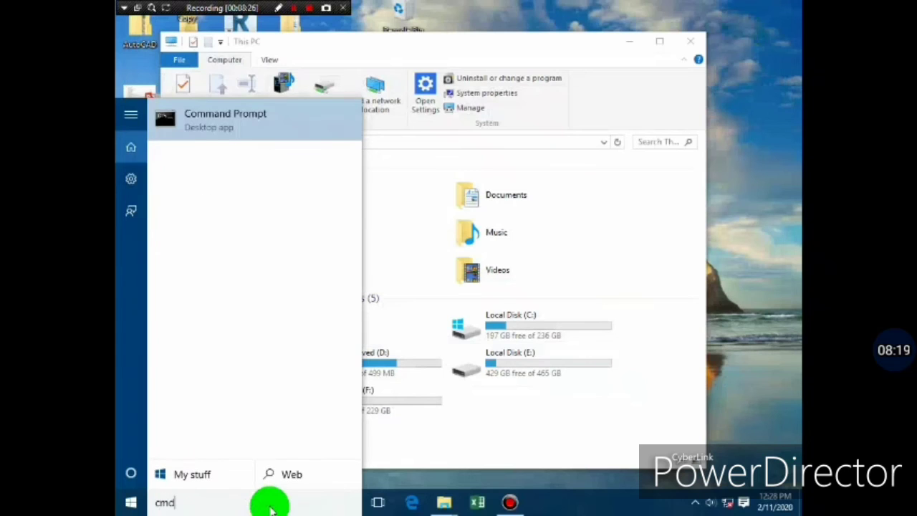
right_click(255, 126)
left_click(268, 143)
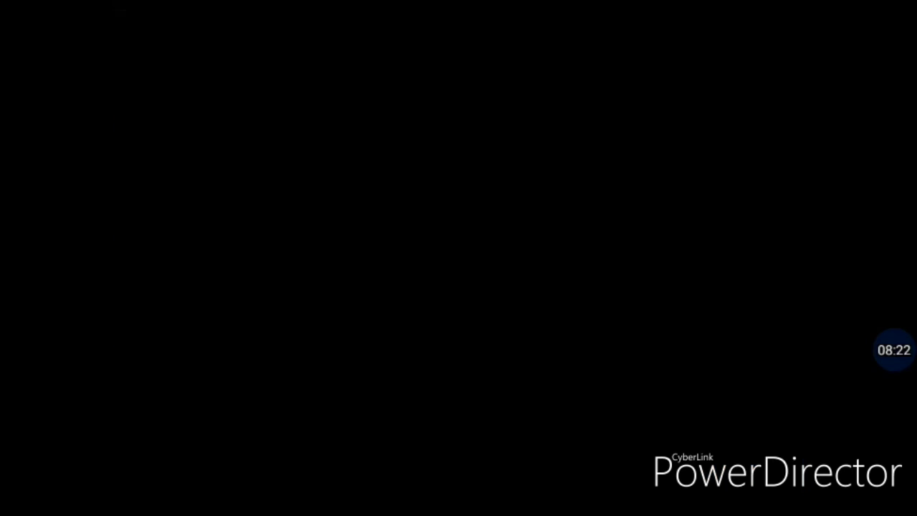
type("d")
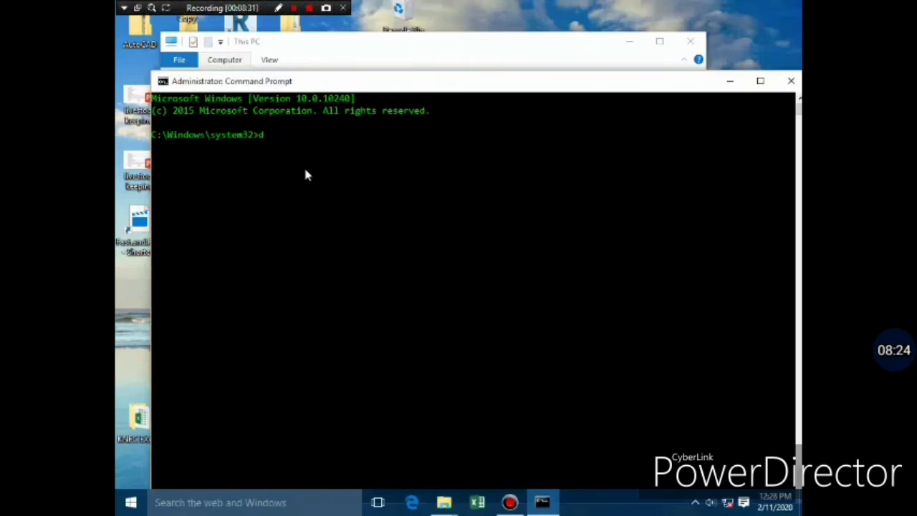
type("iskpart")
Step: Start diskpart, list disks, select disk 0 and list its 500 MB, 236 GB and 229 GB partitions
key("Return")
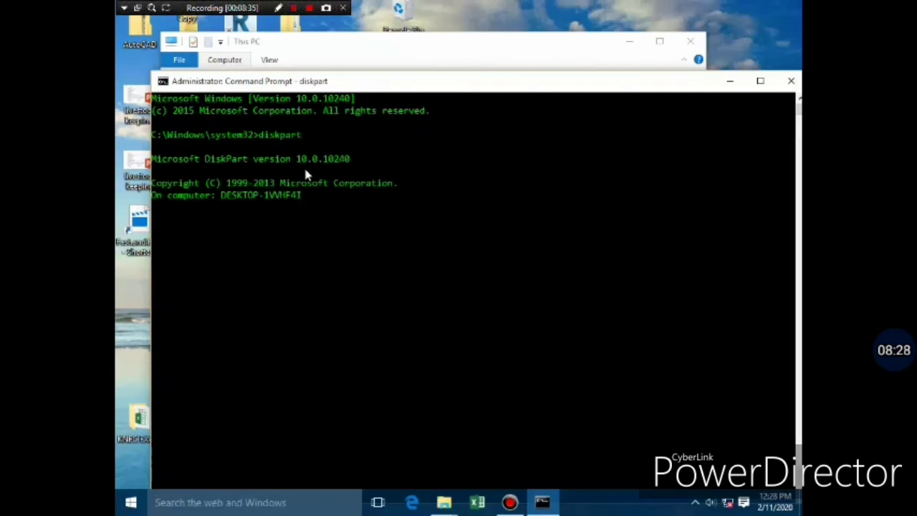
type("list disk")
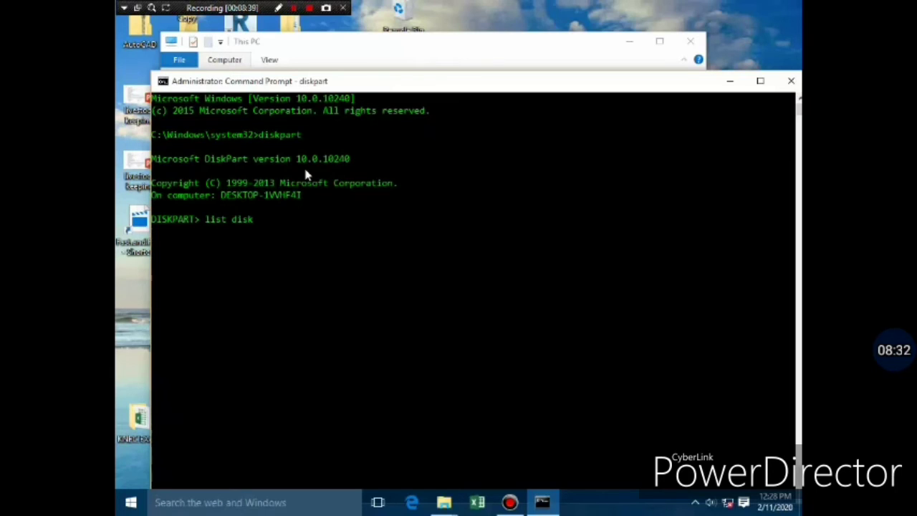
key("Return")
type("select di")
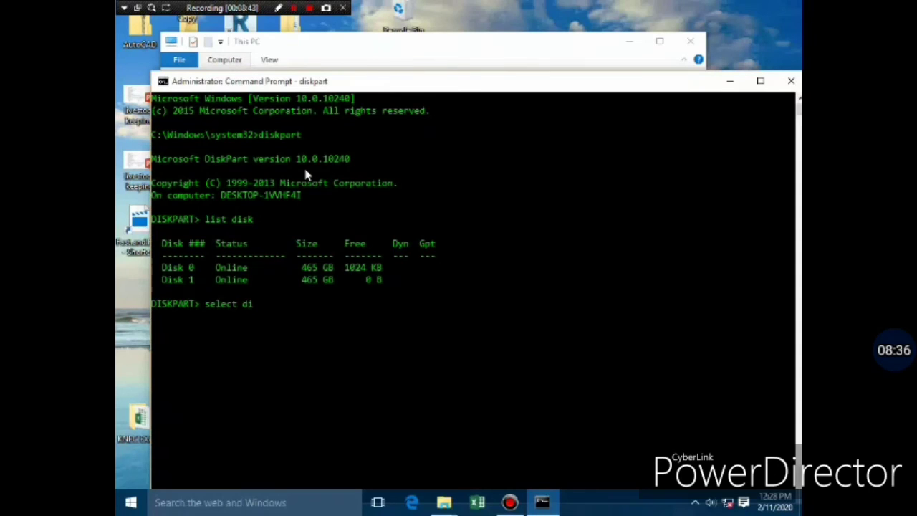
type("sk 0")
key("Return")
type("list partitio")
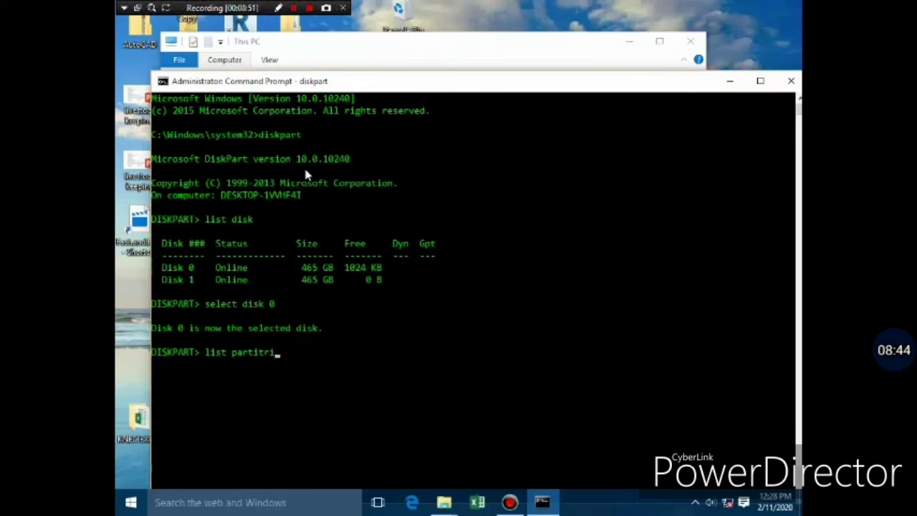
key("BackSpace")
key("BackSpace")
type("i")
key("Return")
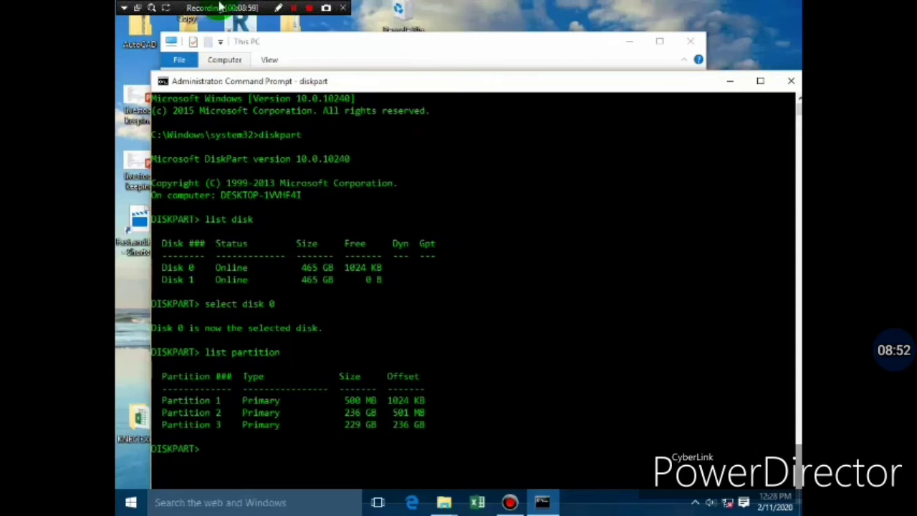
Step: Review the partition listing, then exit diskpart back to the system32 prompt
left_click(278, 7)
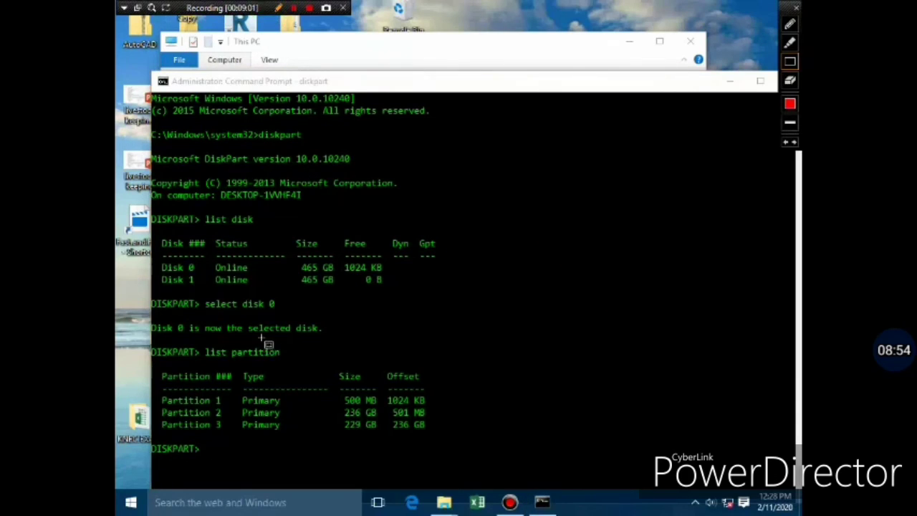
mouse_move(156, 400)
left_mouse_down()
mouse_move(164, 409)
mouse_move(219, 405)
mouse_move(281, 425)
mouse_move(428, 418)
left_mouse_up()
left_click_drag(156, 418, 429, 428)
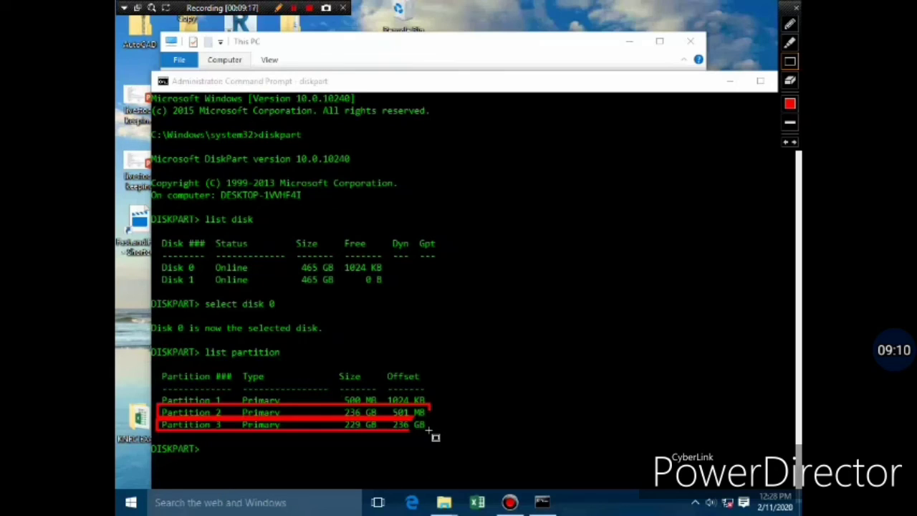
left_click_drag(431, 432, 429, 430)
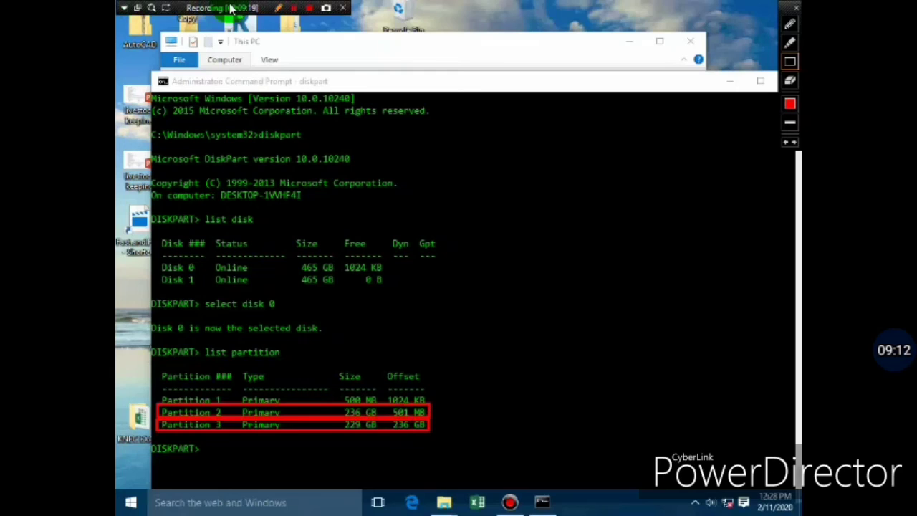
left_click(279, 8)
left_click(280, 9)
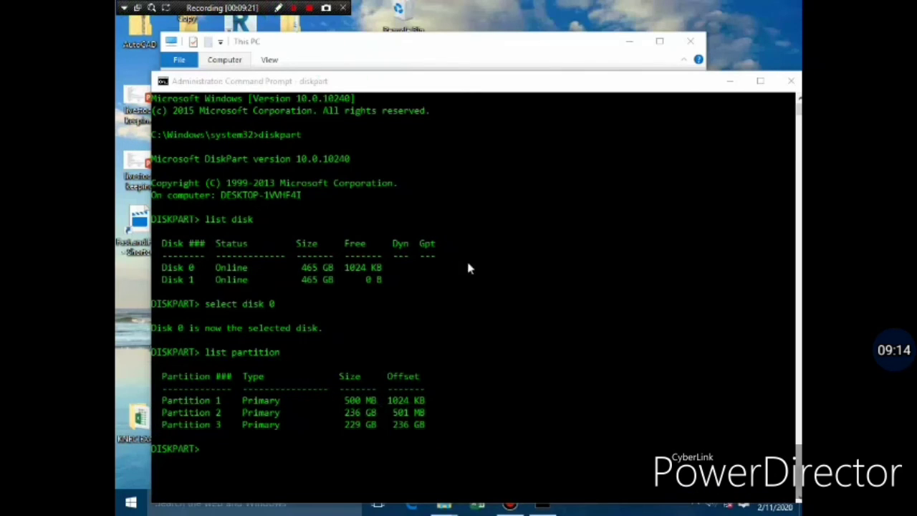
left_click(240, 445)
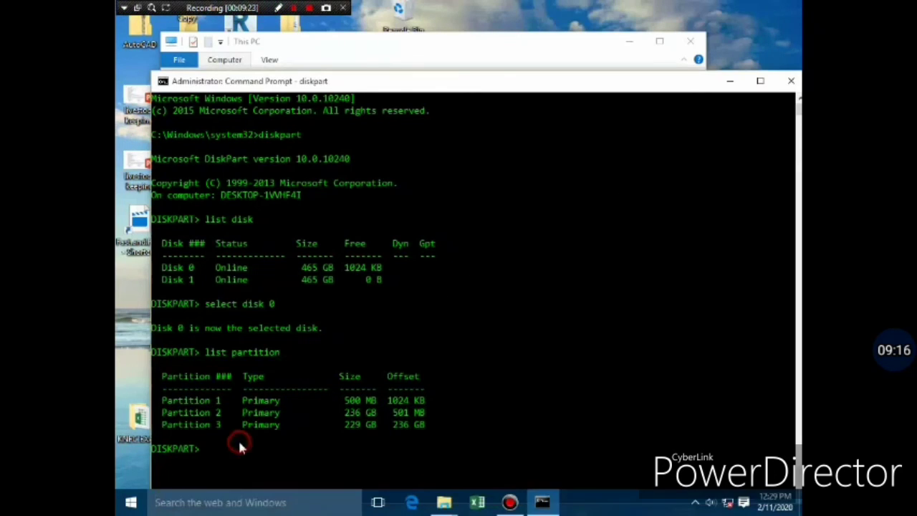
type("exit")
key("Return")
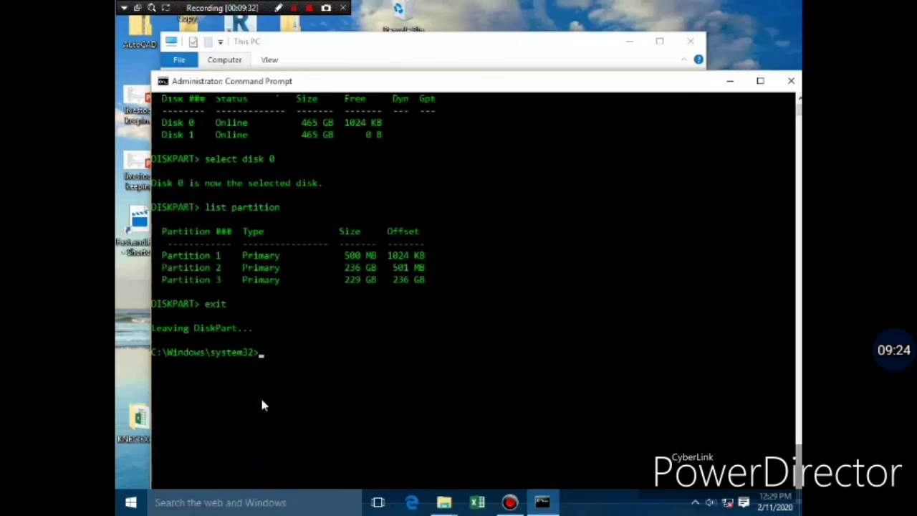
Step: Close Command Prompt and select New Volume (F:), 228 GB free of 229 GB, in This PC
type("exit")
key("Return")
left_click(269, 382)
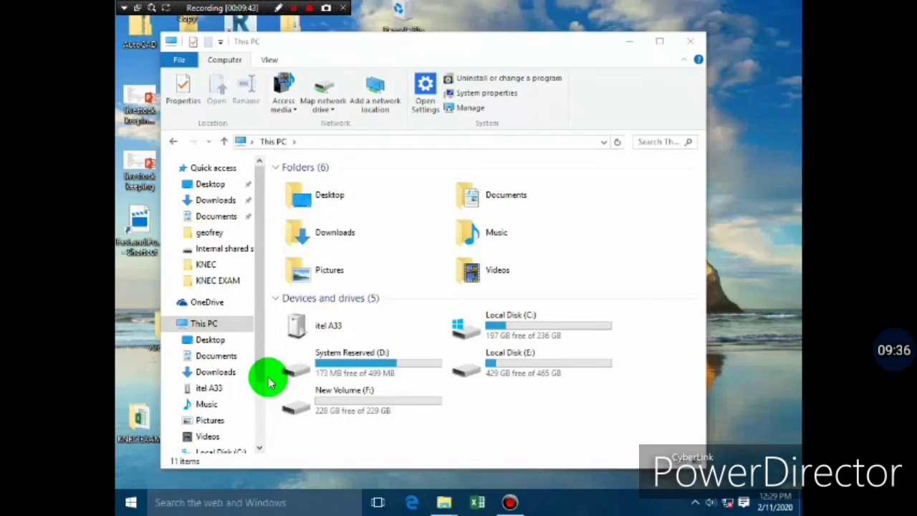
left_click(279, 8)
left_click_drag(289, 382, 457, 427)
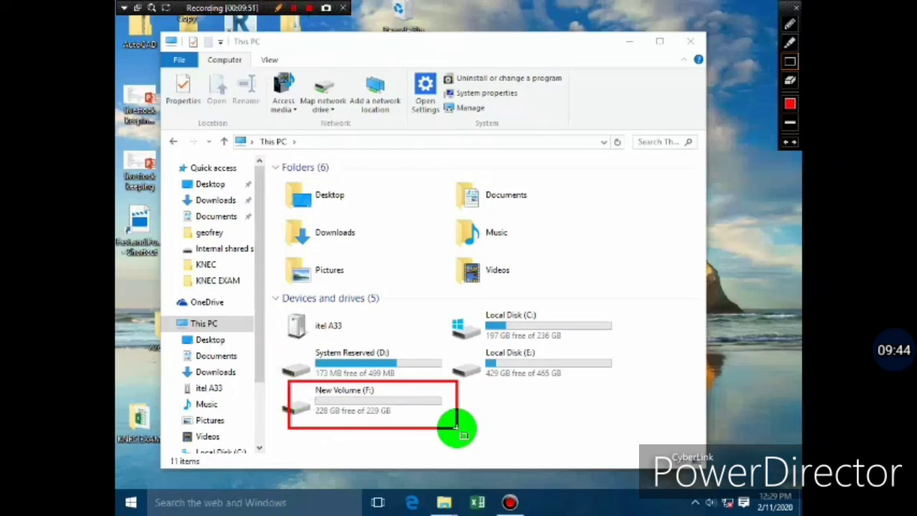
left_click(280, 9)
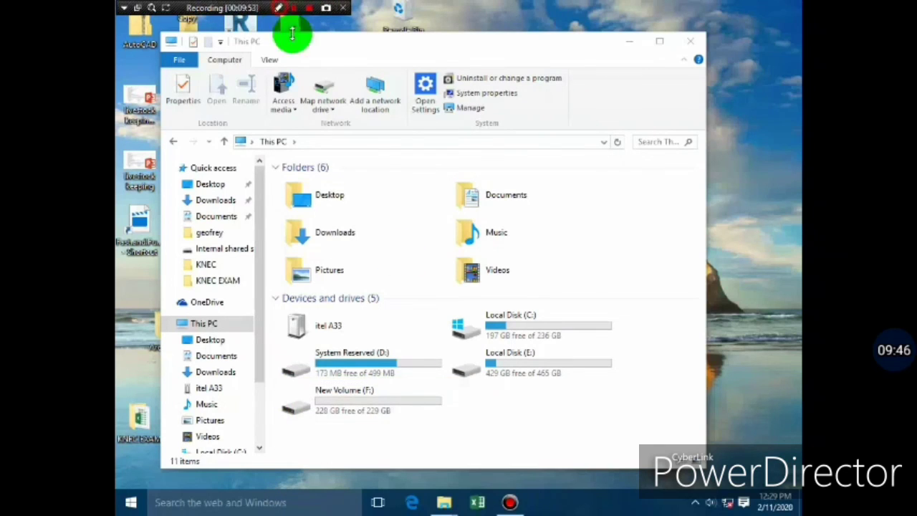
left_click(353, 399)
right_click(352, 397)
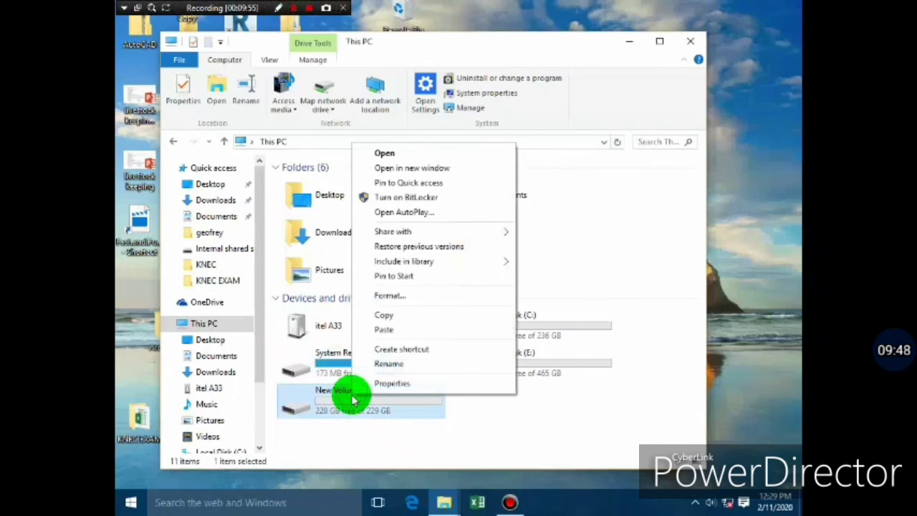
left_click(386, 366)
type("p")
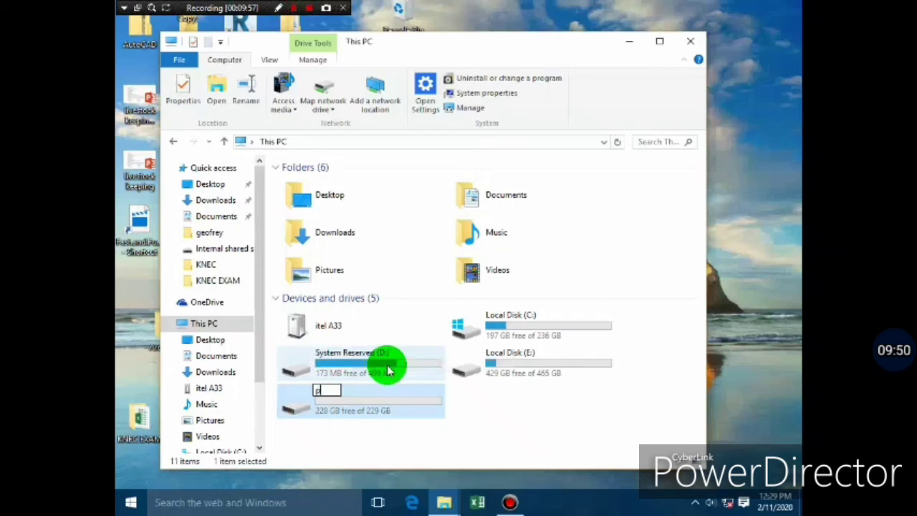
type("aul")
key("BackSpace")
key("BackSpace")
key("BackSpace")
key("BackSpace")
key("Escape")
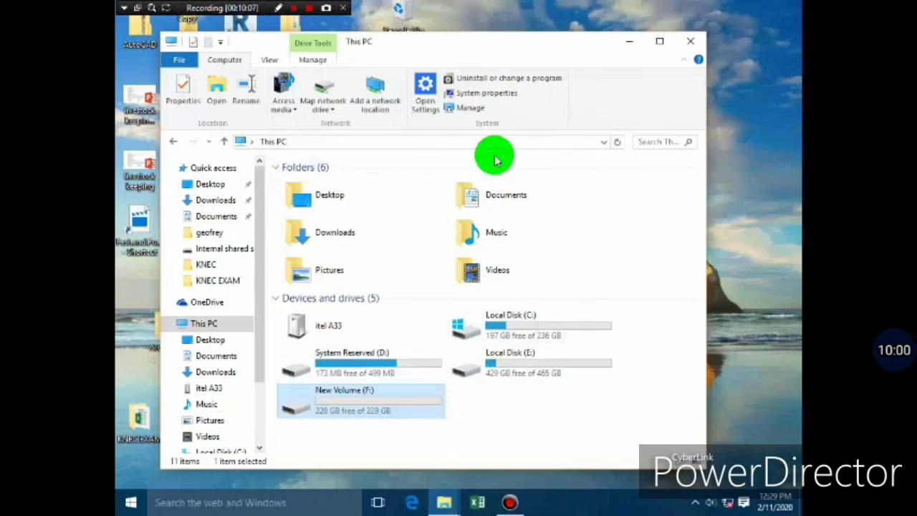
right_click(409, 403)
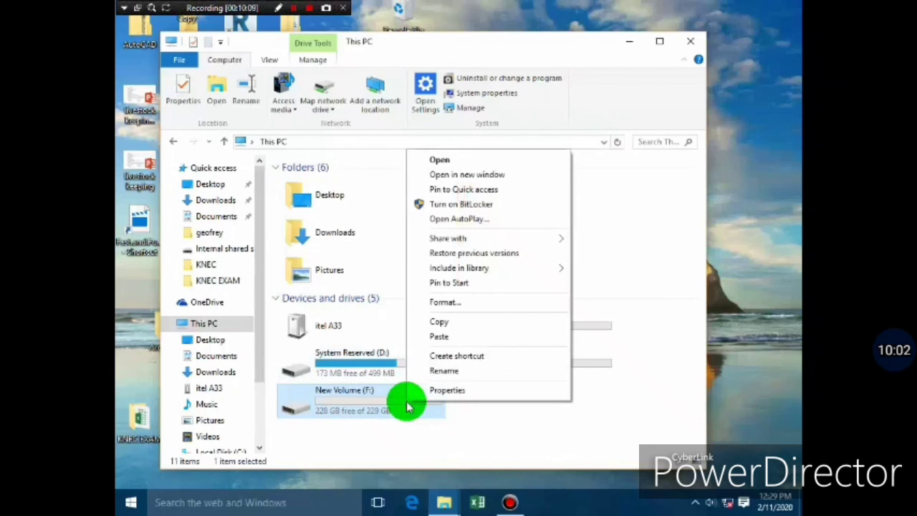
left_click(610, 422)
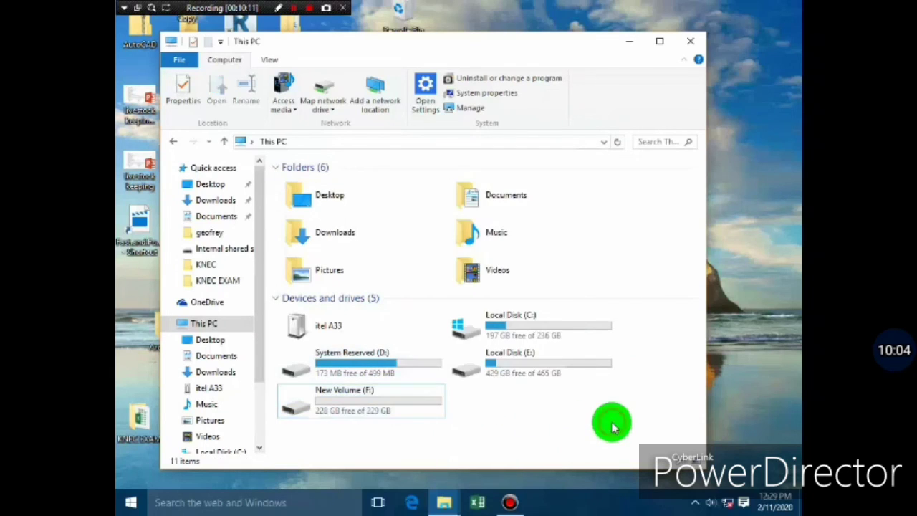
left_click(300, 7)
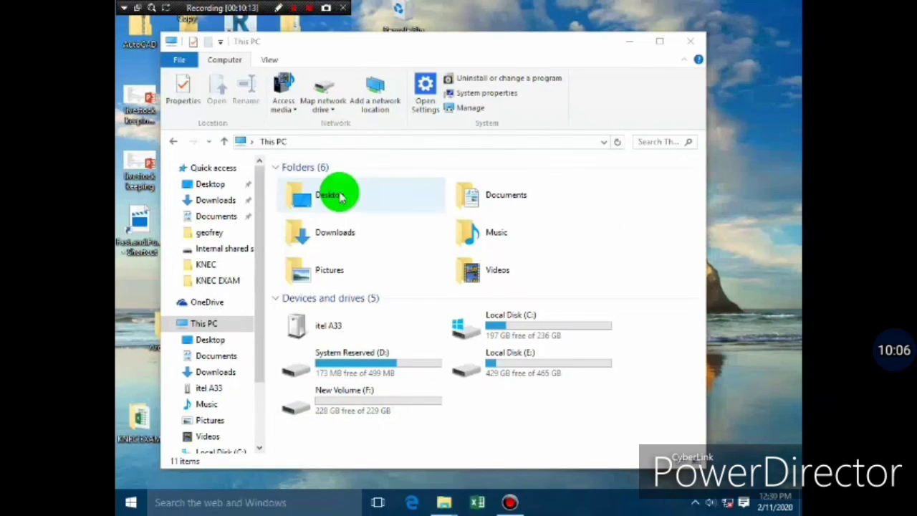